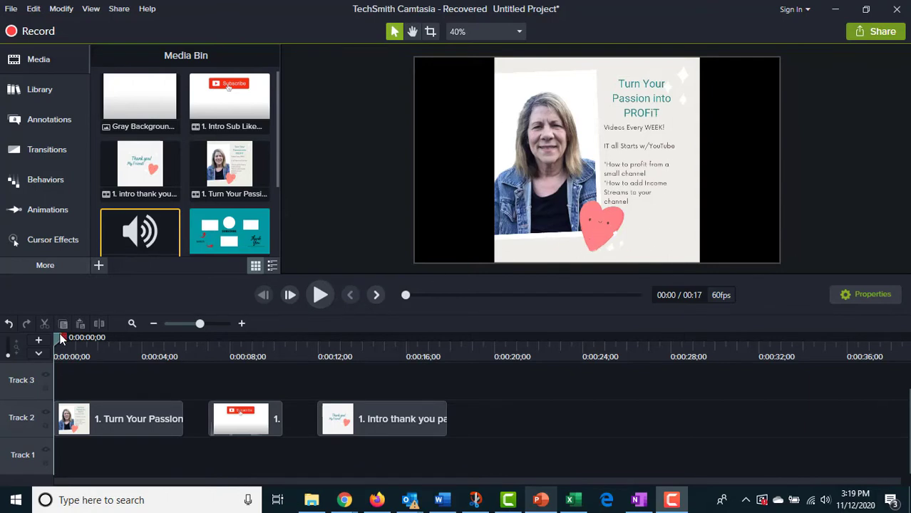
- Preview the intro from the start through the Subscribe and Thank you clips
click(319, 294)
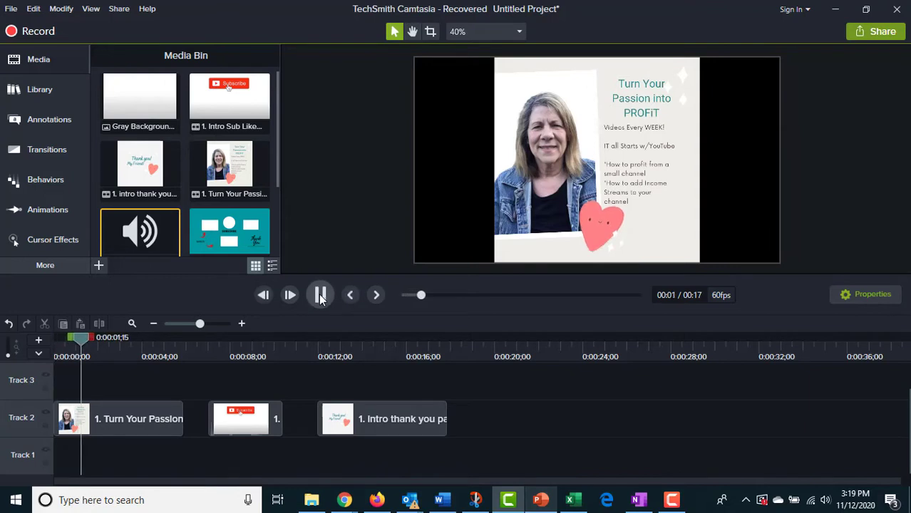
click(319, 296)
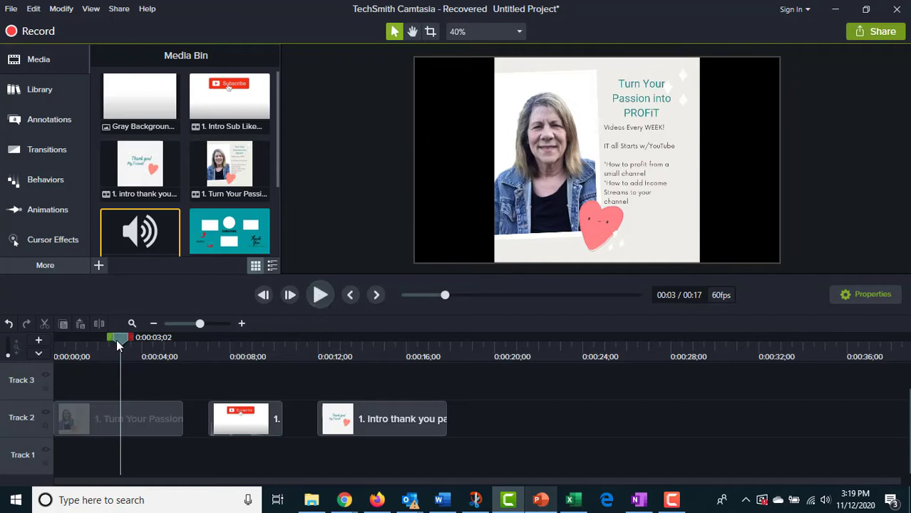
drag(116, 340, 211, 356)
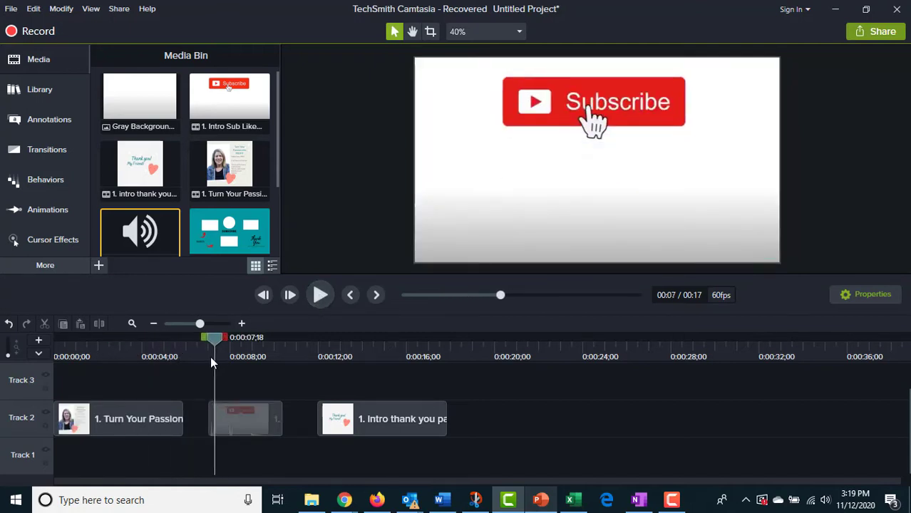
click(320, 296)
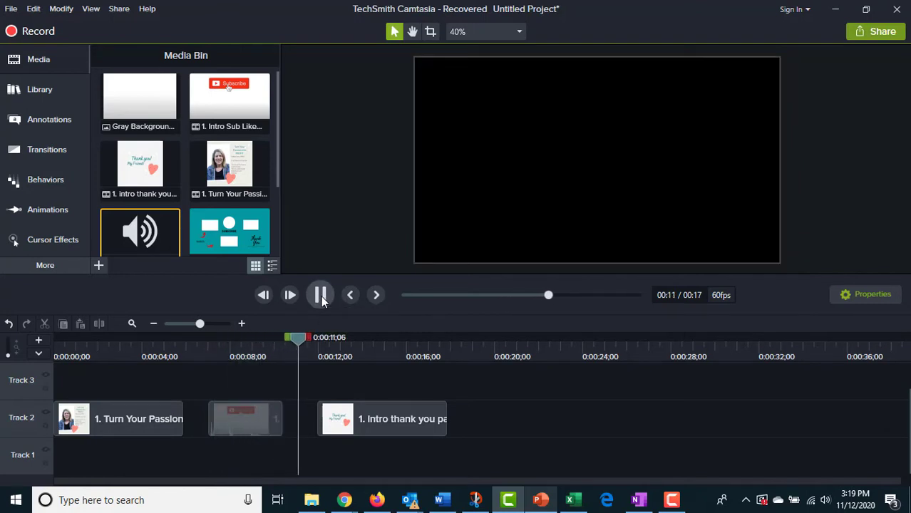
click(321, 296)
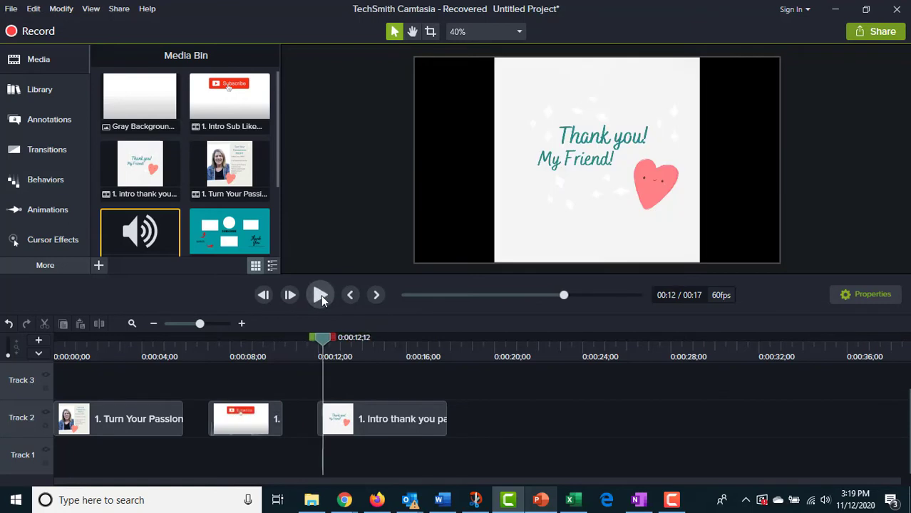
click(321, 296)
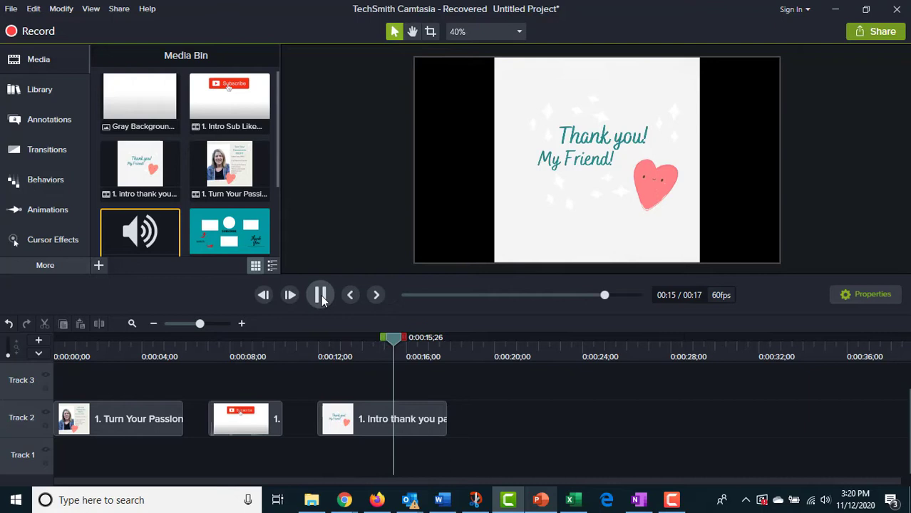
click(321, 296)
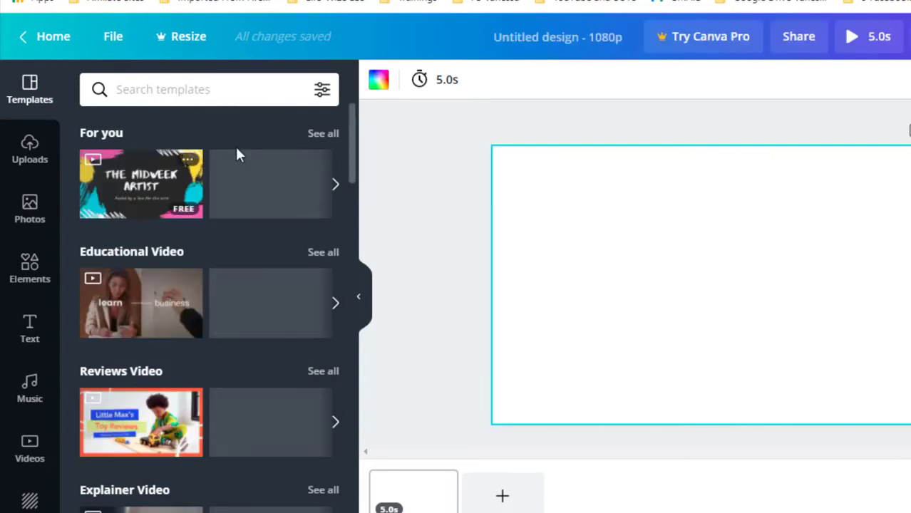
- On the Canva home page, go to All your designs
drag(350, 135, 354, 164)
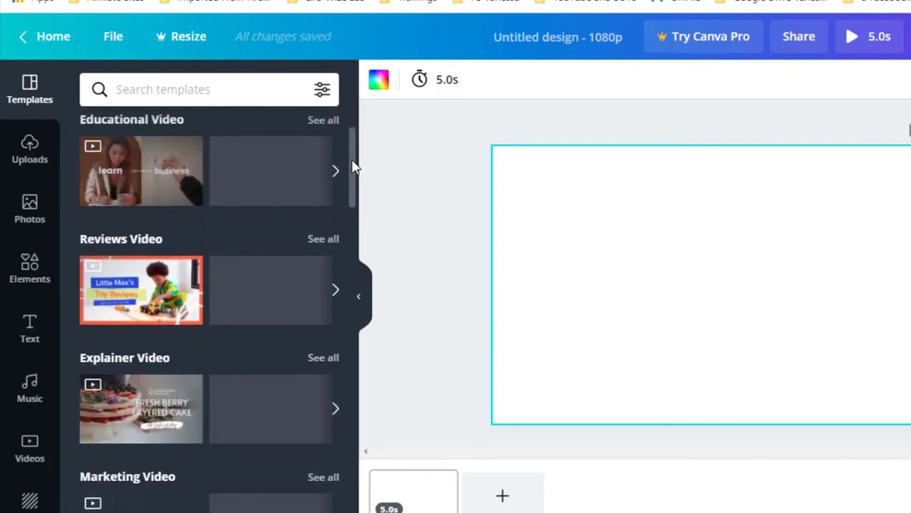
scroll(348, 84, up, 2)
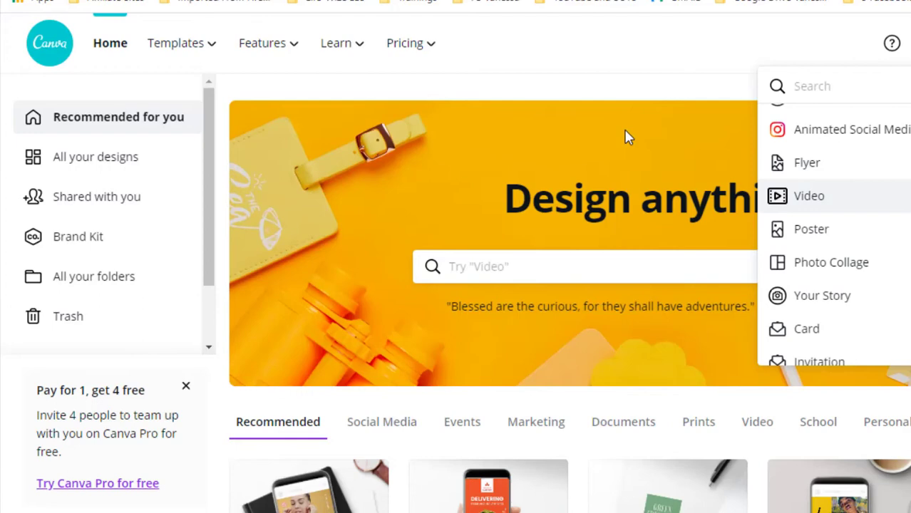
click(118, 171)
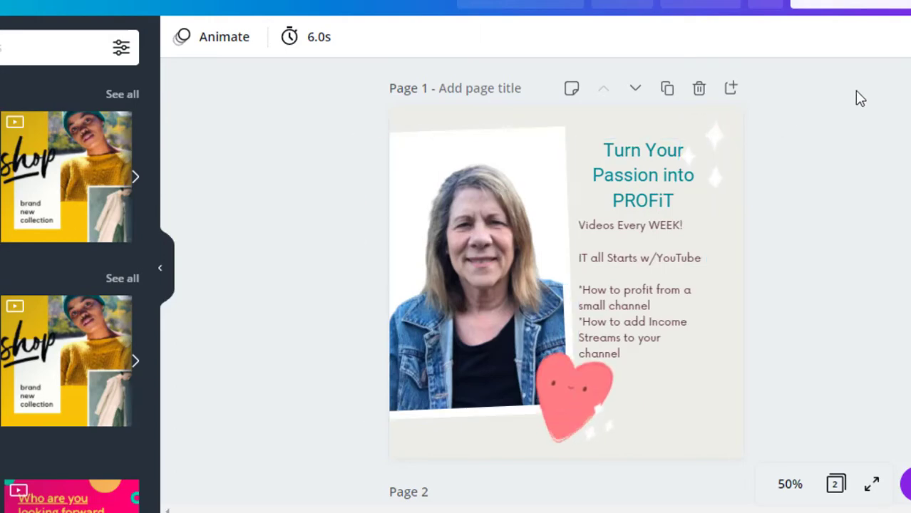
scroll(567, 285, down, 5)
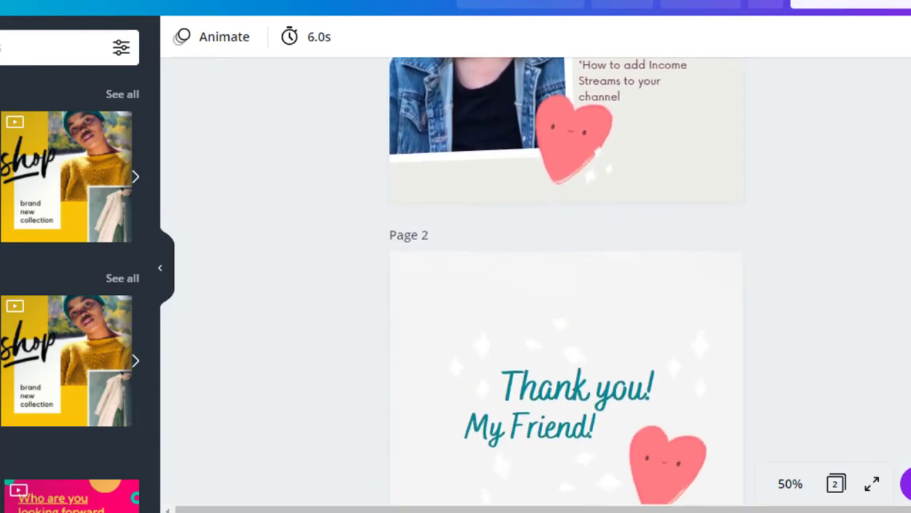
scroll(613, 213, down, 1)
scroll(613, 213, up, 1)
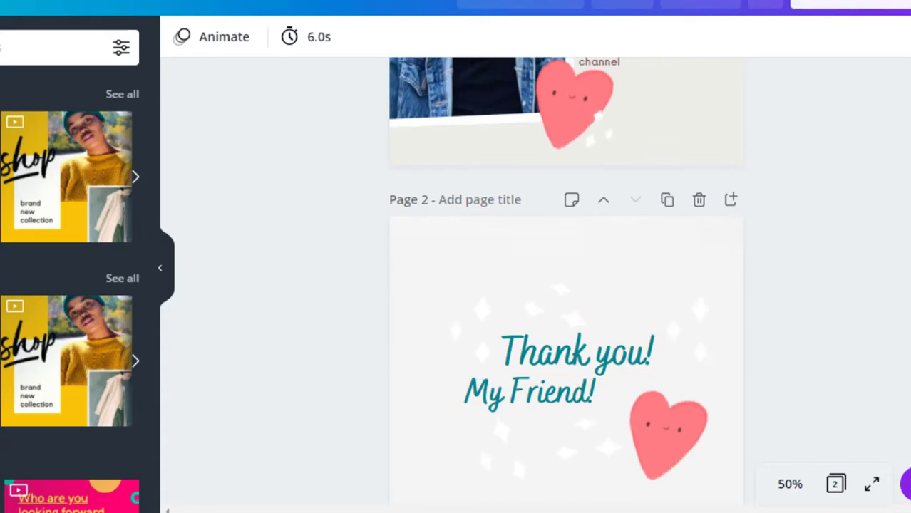
scroll(566, 285, down, 2)
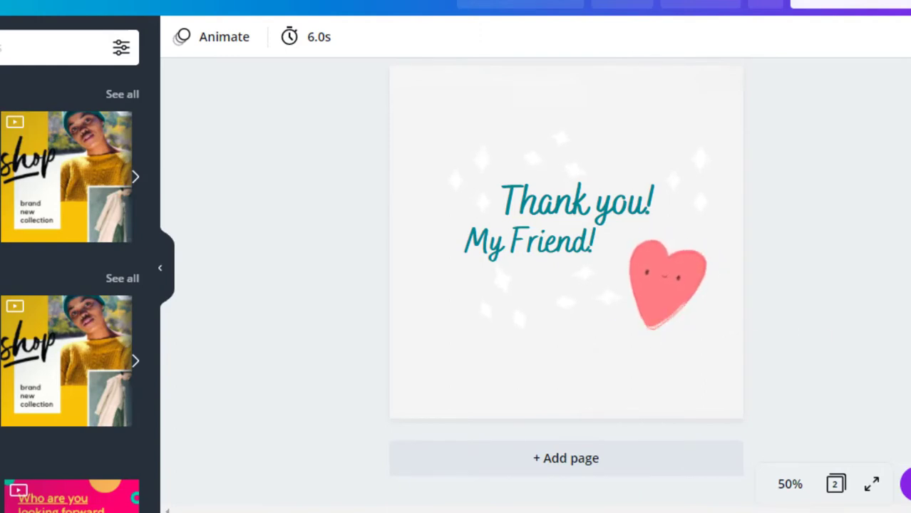
scroll(613, 330, up, 1)
scroll(599, 239, up, 4)
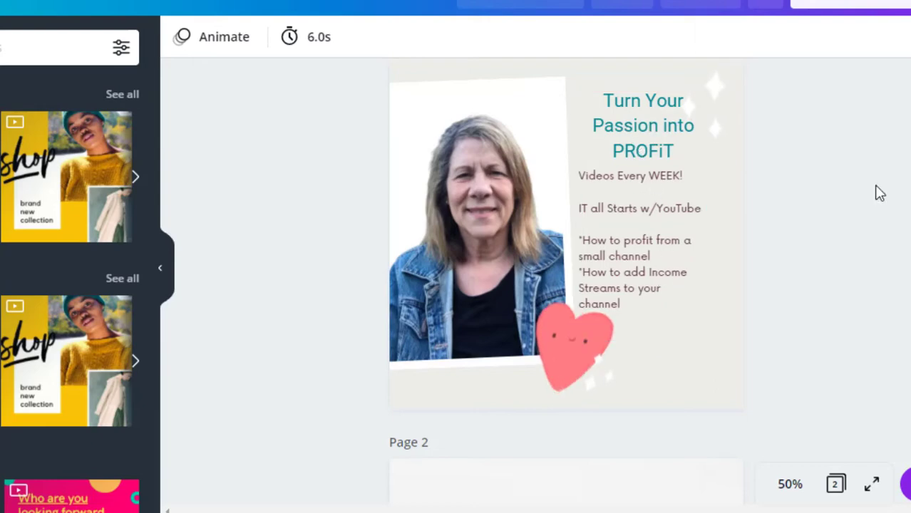
scroll(542, 286, down, 4)
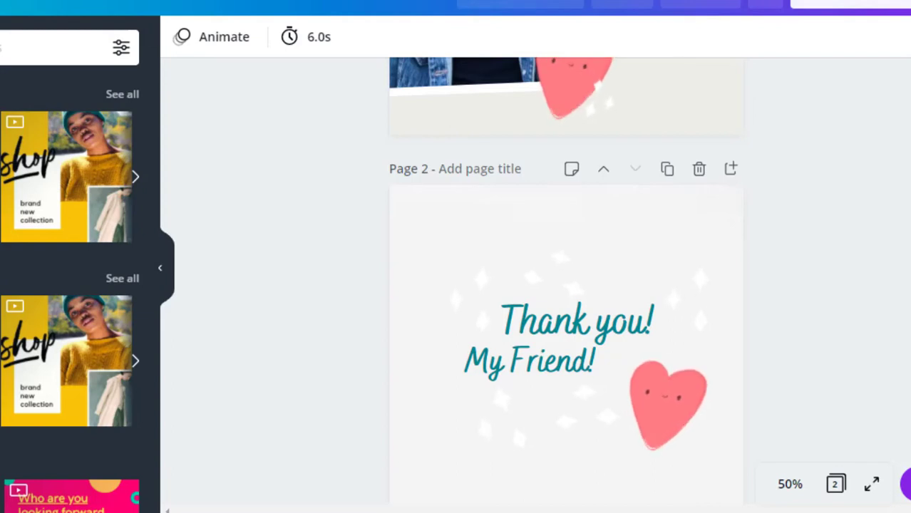
scroll(567, 285, up, 2)
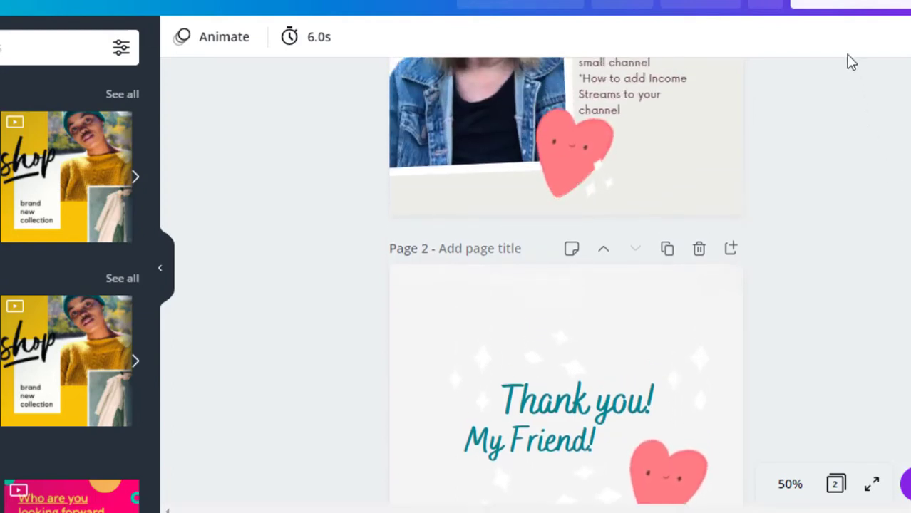
- Choose Download and limit the MP4 download to Page 2 under Select pages
click(839, 4)
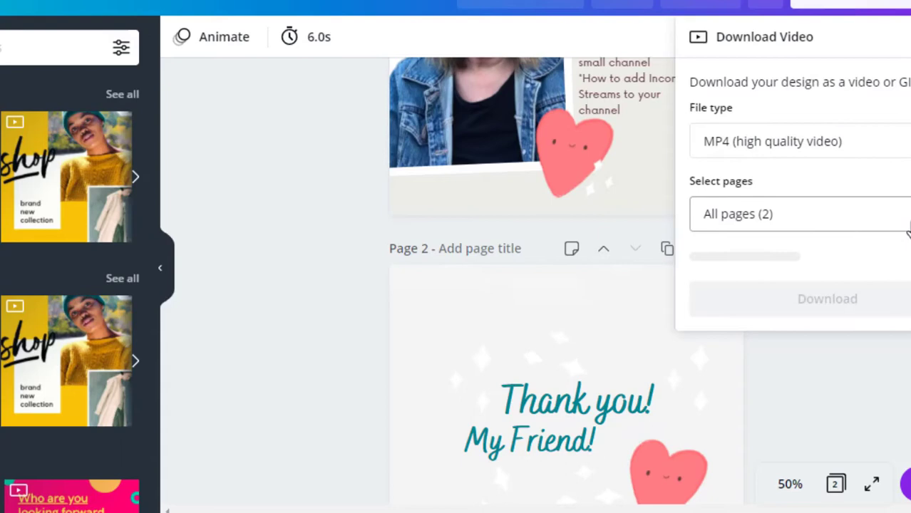
click(845, 216)
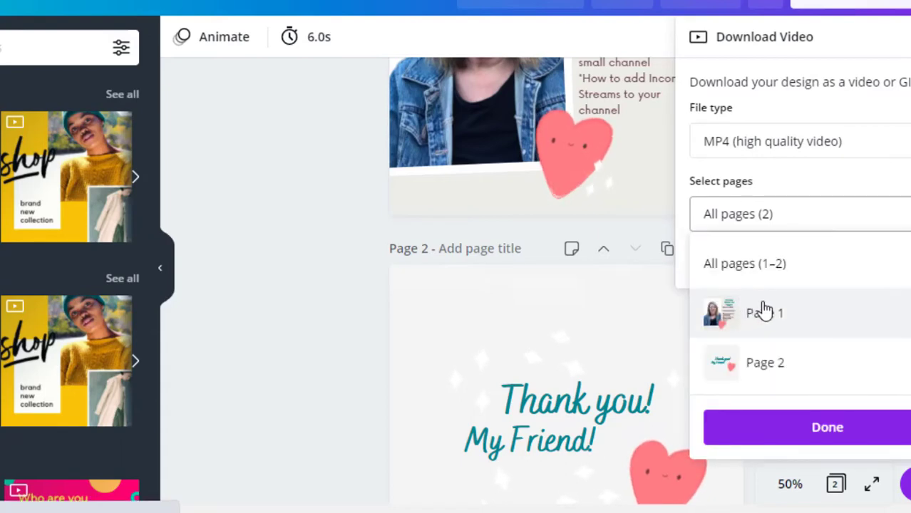
click(756, 377)
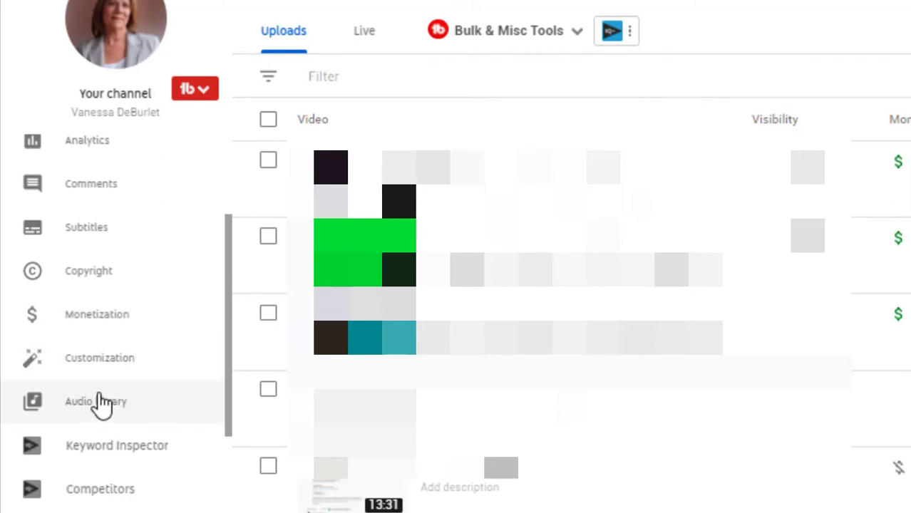
- Filter the YouTube Audio library by 'guitar' and scroll through the matching tracks
click(103, 403)
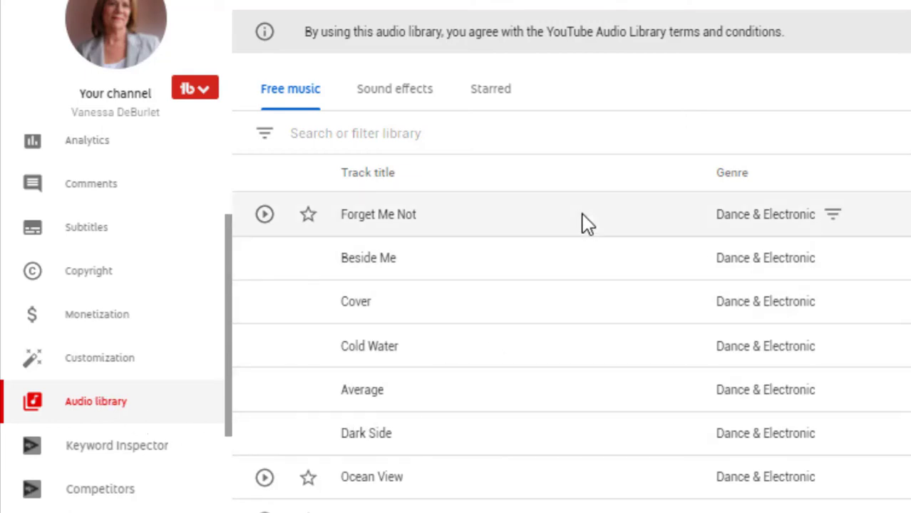
click(383, 133)
text(guitar)
key(Return)
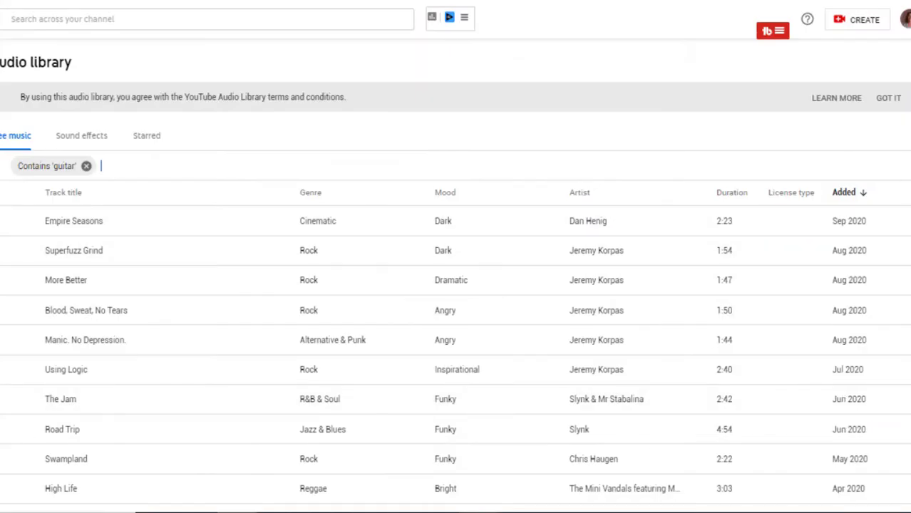
scroll(885, 214, down, 5)
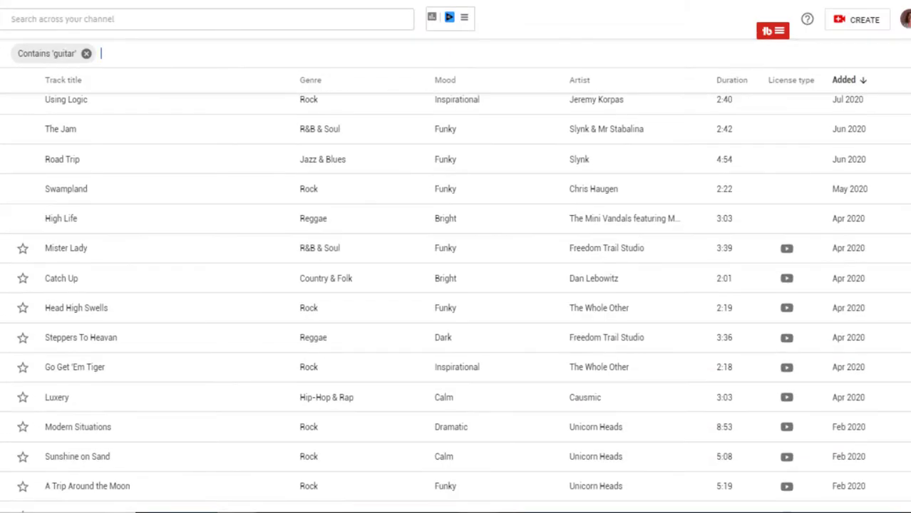
scroll(776, 506, down, 5)
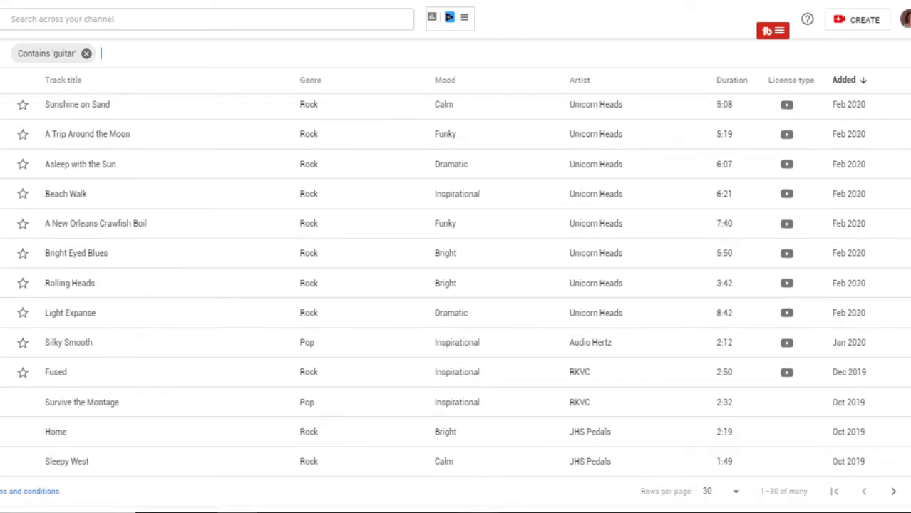
scroll(784, 403, up, 10)
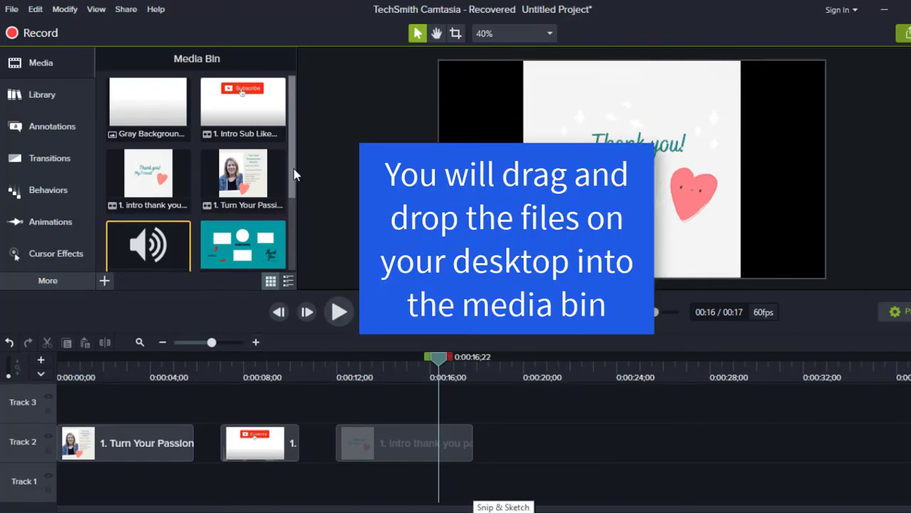
- Add South Street Strut to Track 1, split at 0:19, delete the opening and move the rest to 0:00
drag(153, 243, 56, 482)
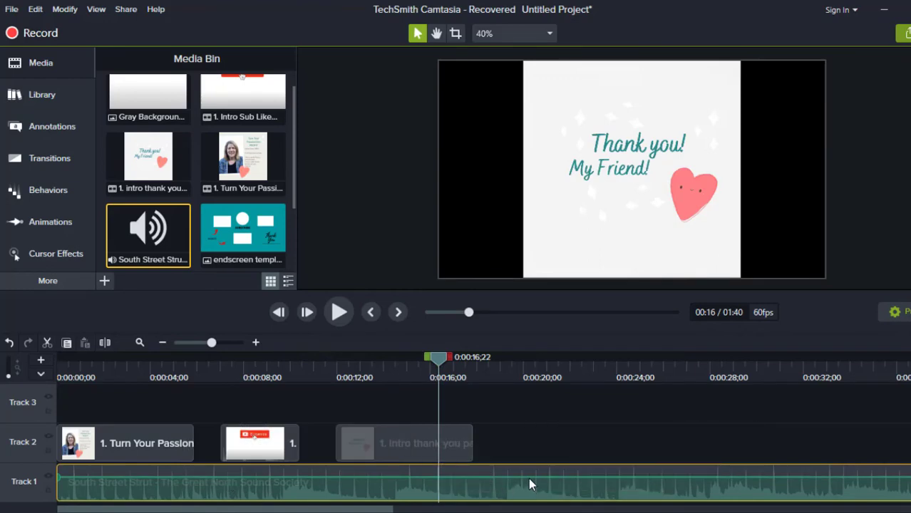
drag(528, 470, 748, 485)
drag(440, 362, 499, 360)
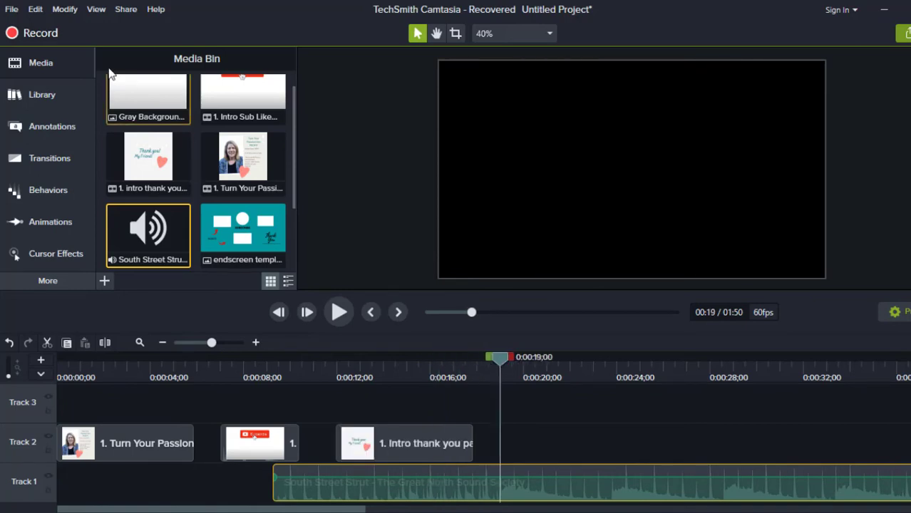
click(35, 9)
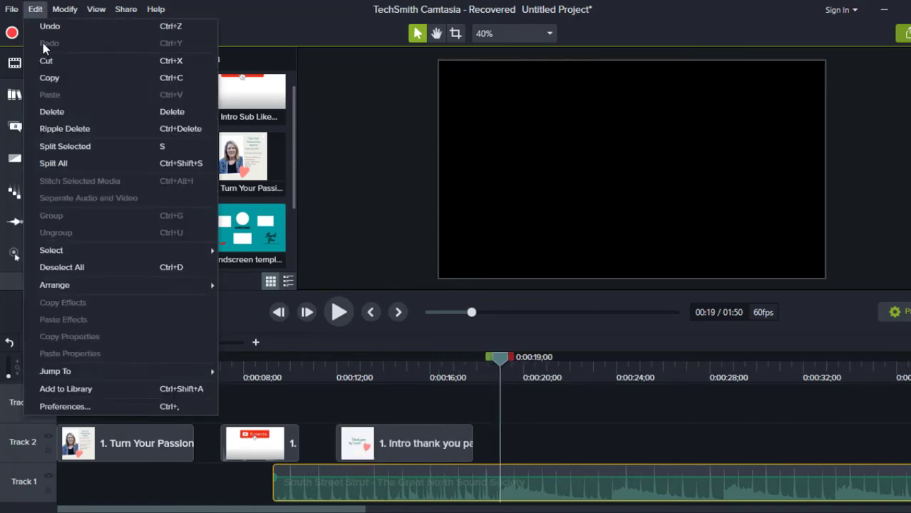
click(108, 163)
click(417, 493)
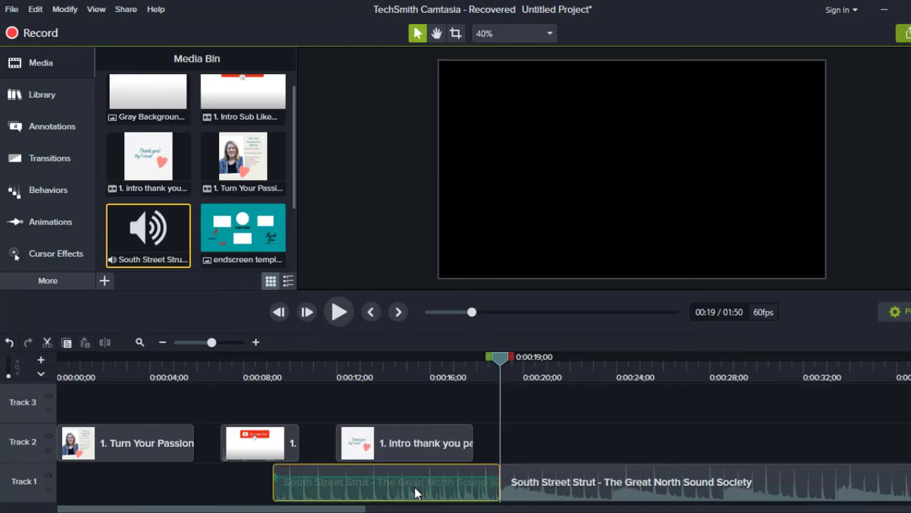
key(Delete)
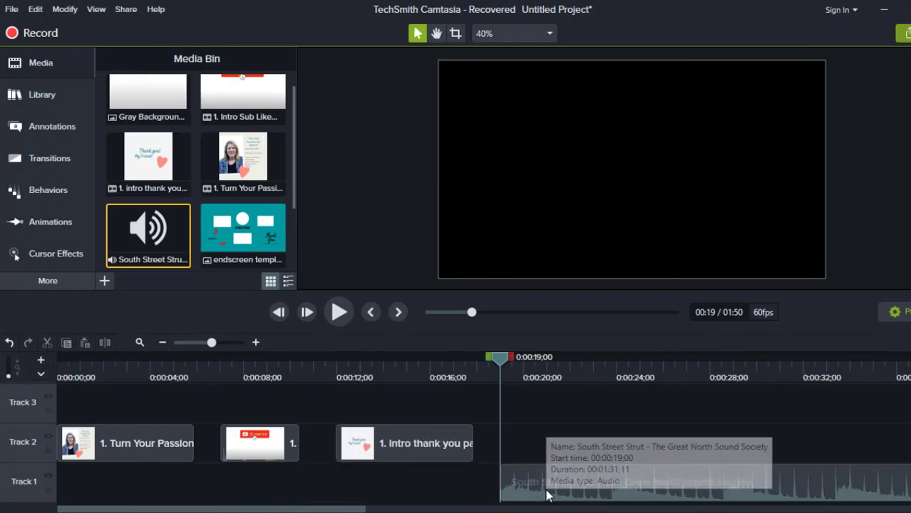
drag(524, 498, 100, 494)
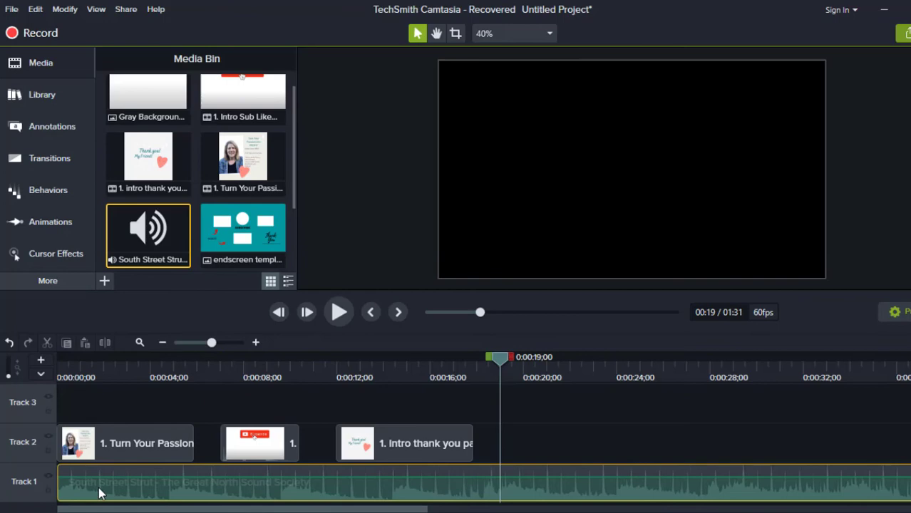
- Scrub the playhead from about 0:04 to 0:05 to see Turn Your Passion over the music
click(119, 445)
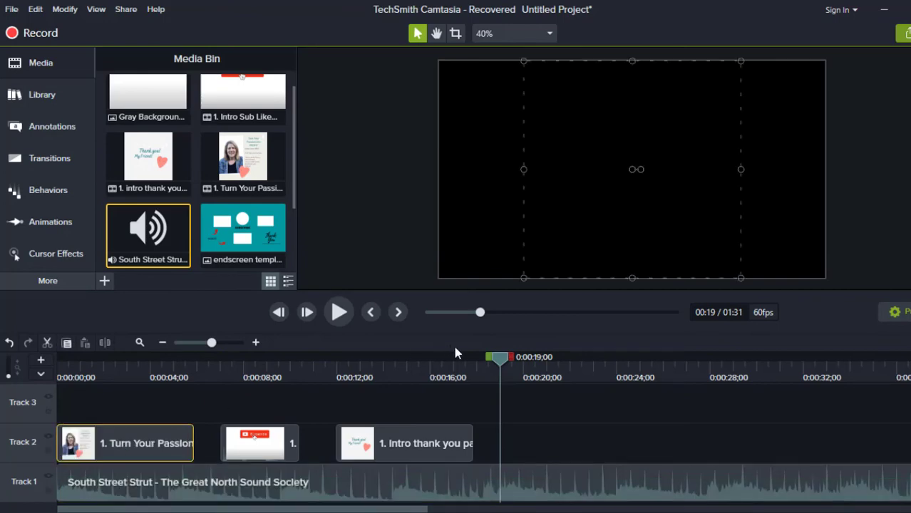
drag(501, 361, 163, 362)
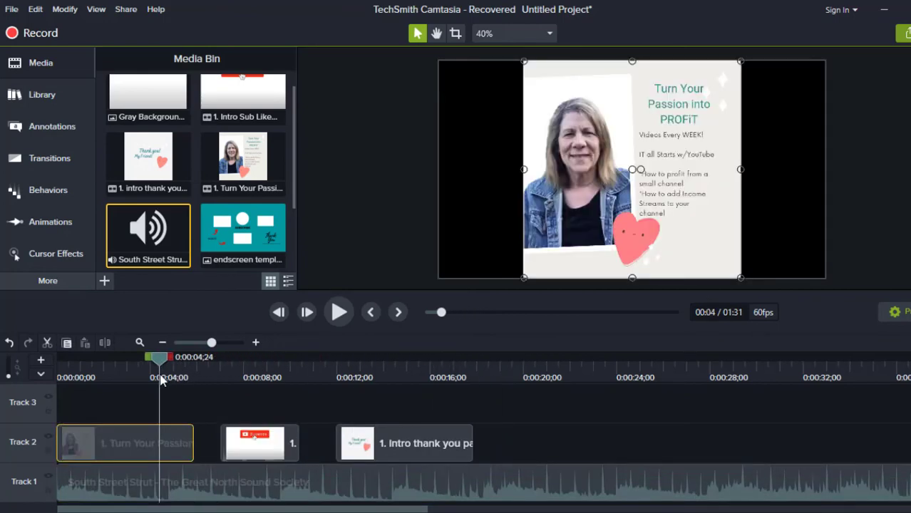
click(502, 212)
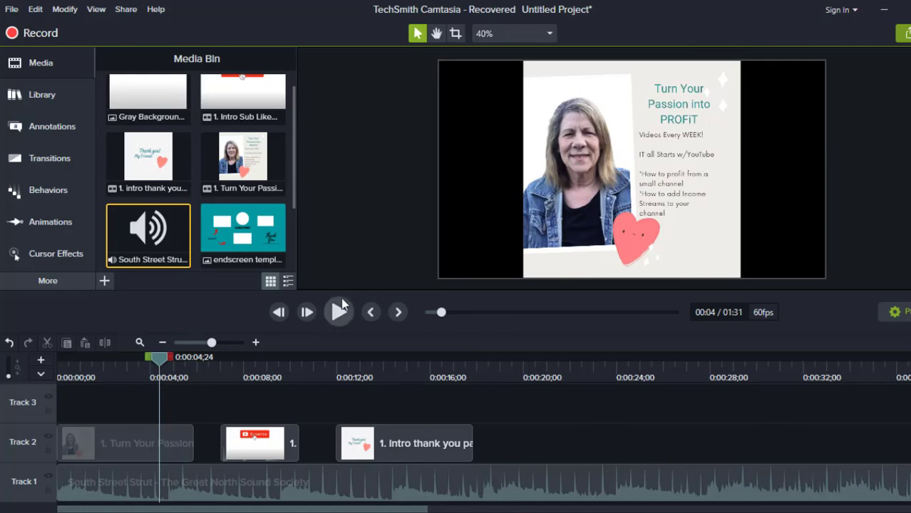
drag(162, 358, 197, 367)
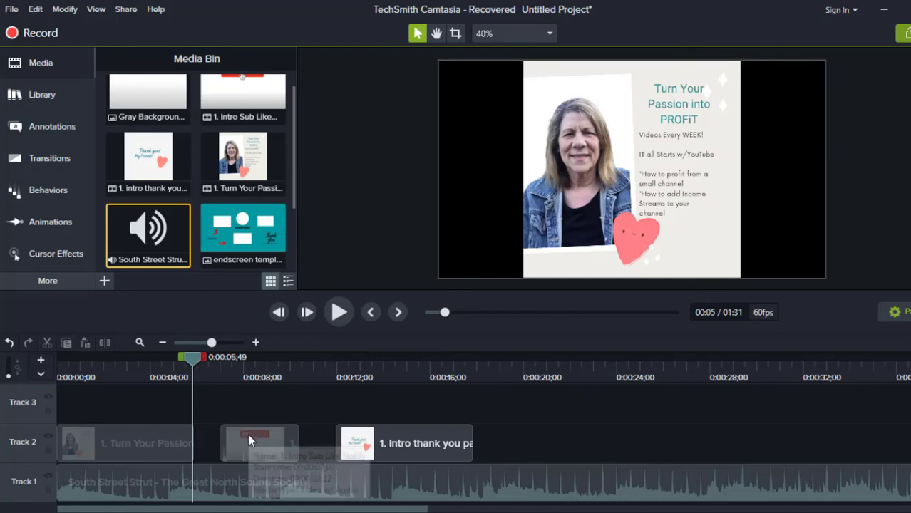
- Butt Intro Sub Like against the first clip and move Intro thank you to about 0:10
drag(266, 439, 238, 440)
drag(192, 358, 212, 365)
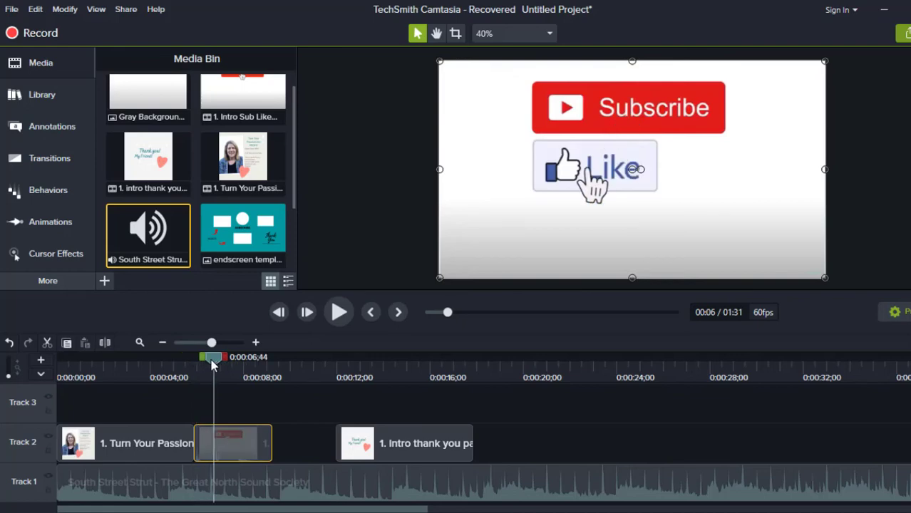
drag(417, 444, 374, 448)
drag(215, 358, 274, 356)
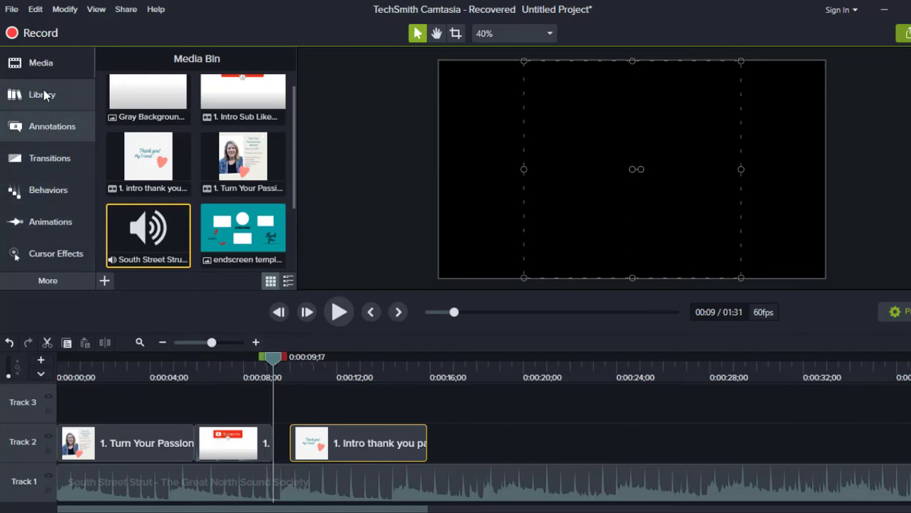
- Add the blue ABC rectangle callout from Annotations to the video
click(57, 127)
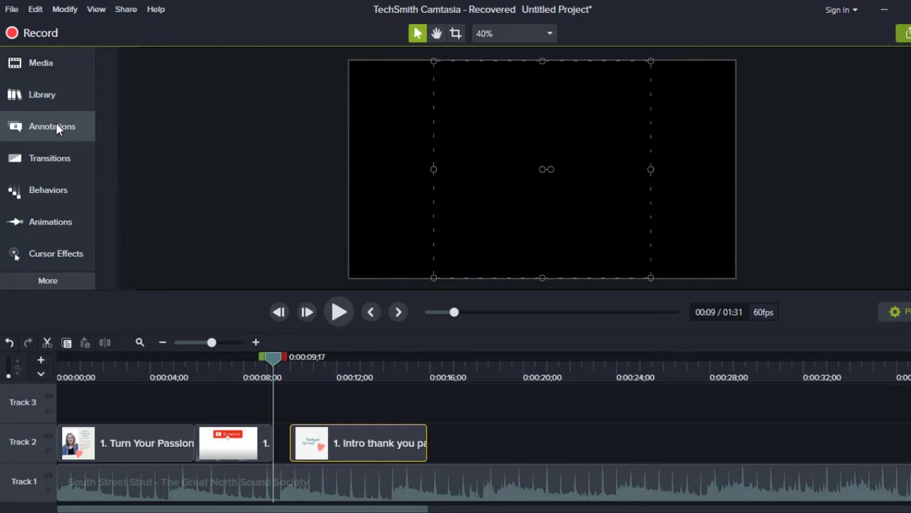
double_click(65, 134)
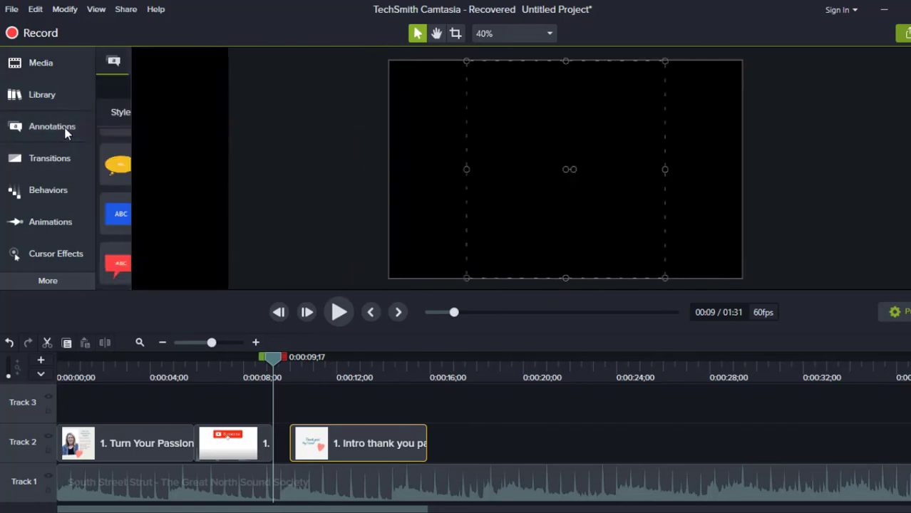
click(64, 134)
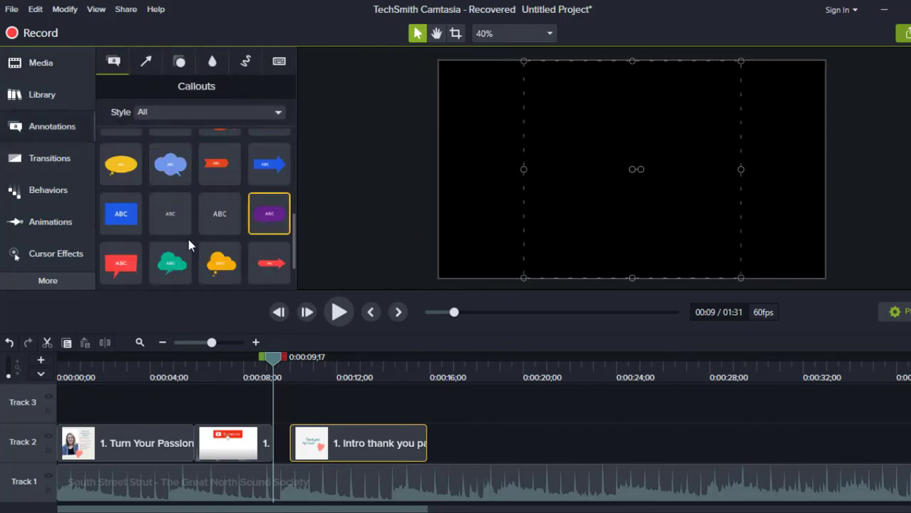
double_click(125, 214)
- Replace the ABC text with the presenter's name, widen it onto one line, and move it lower left
double_click(635, 169)
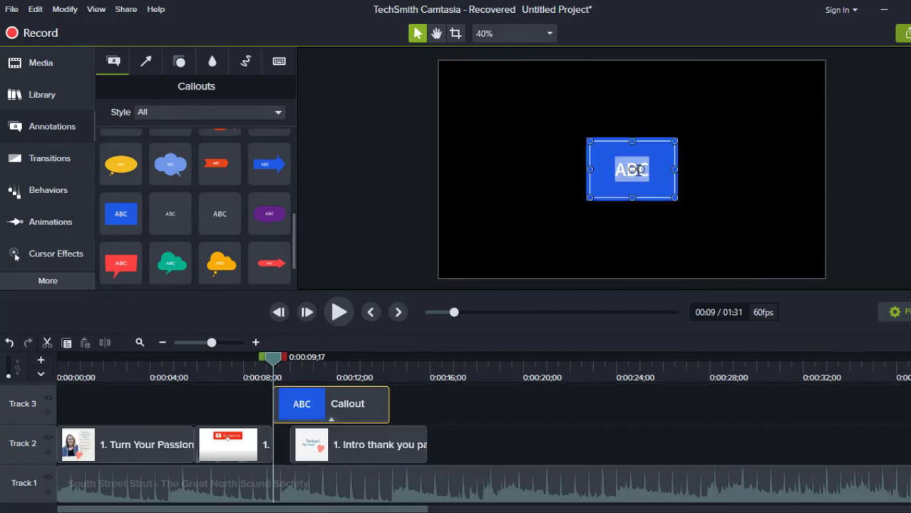
click(650, 171)
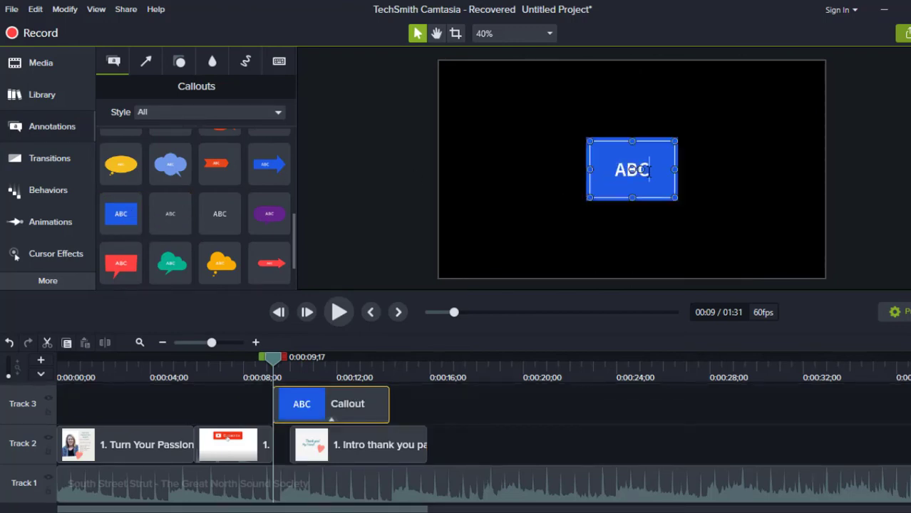
key(BackSpace)
key(BackSpace)
key(BackSpace)
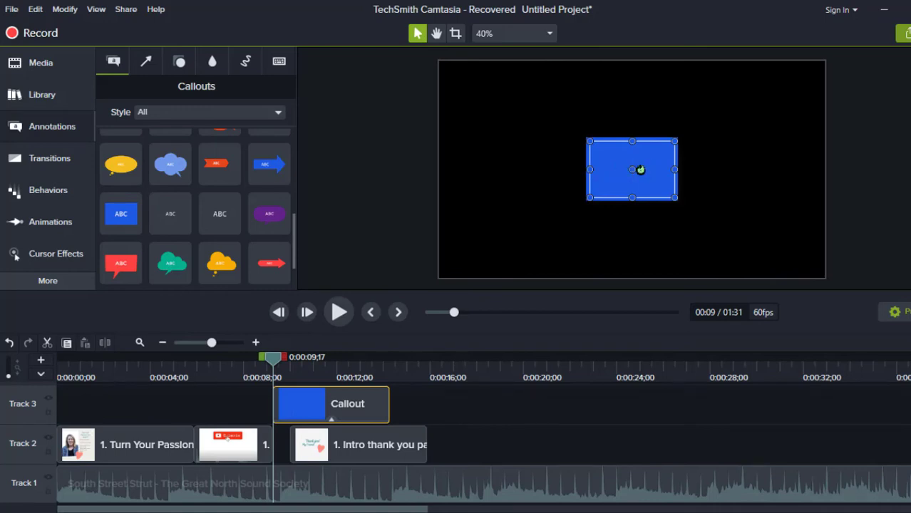
text(Vanessa De)
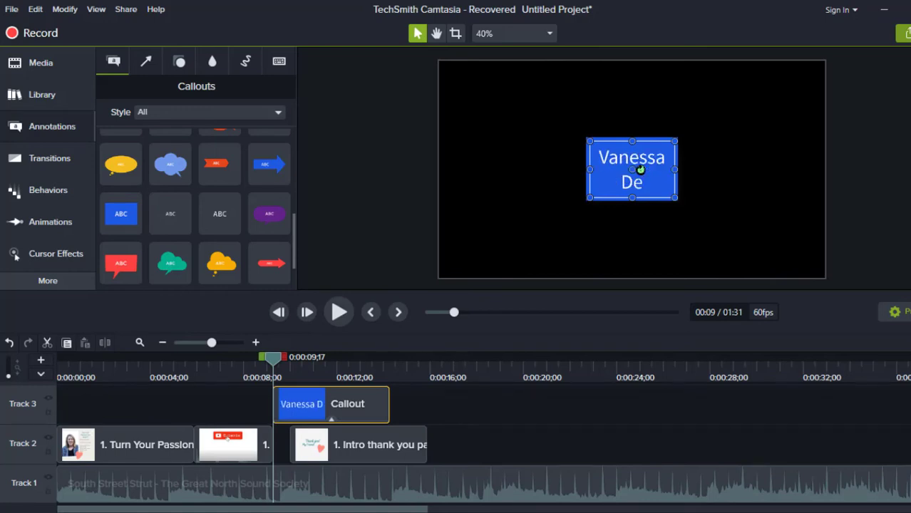
text(Burlet)
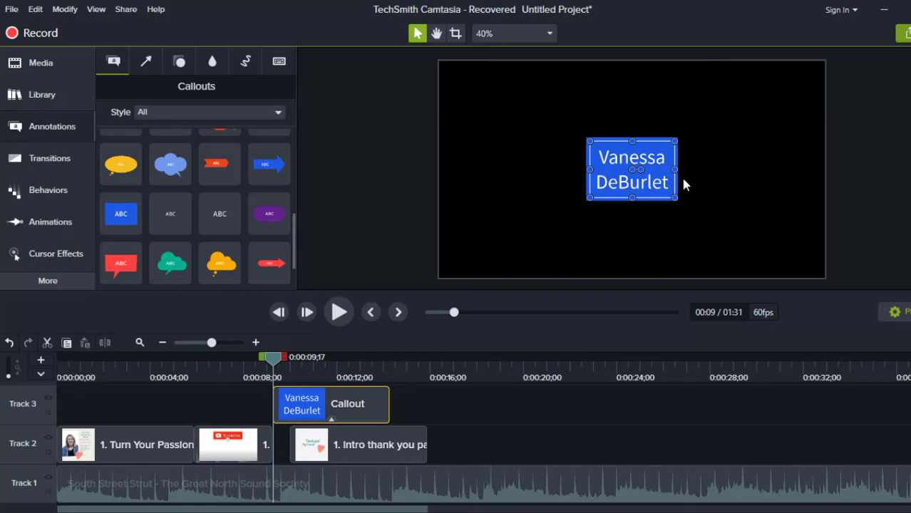
drag(677, 171, 749, 169)
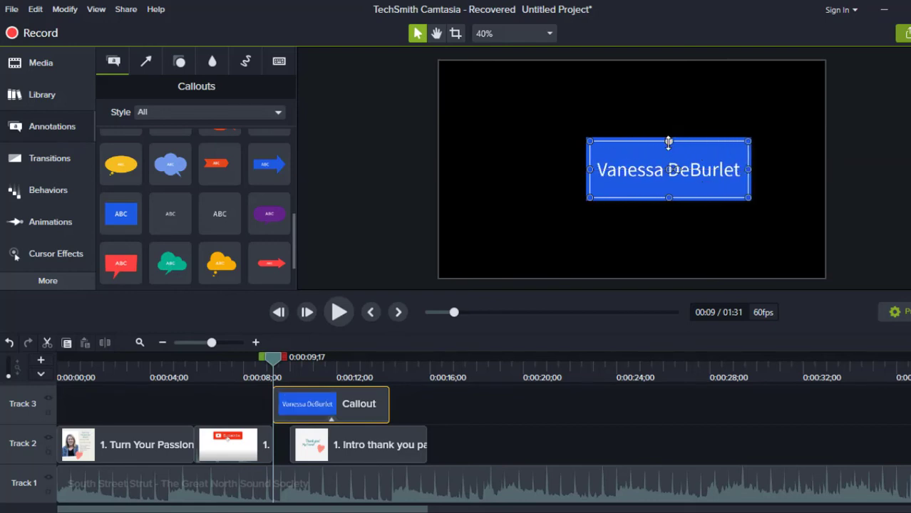
drag(669, 143, 653, 155)
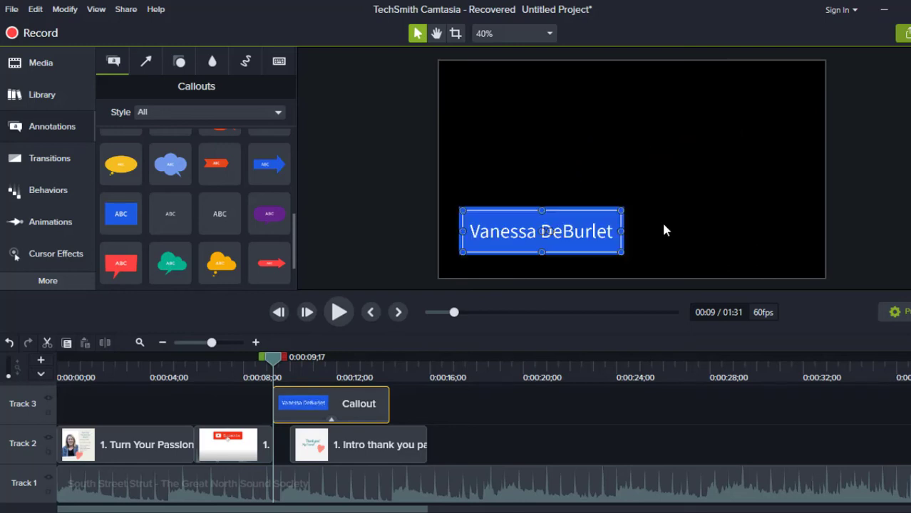
- Apply the Fly In behavior to the blue name callout
click(559, 175)
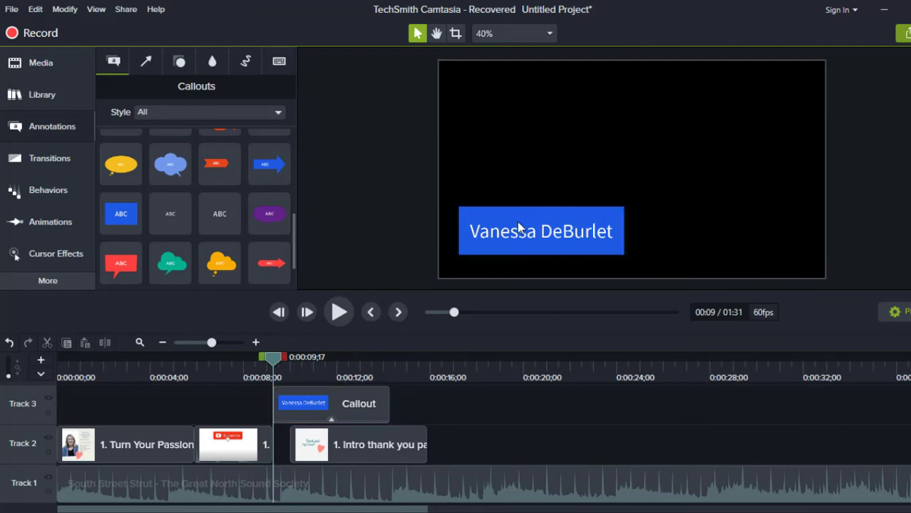
click(49, 161)
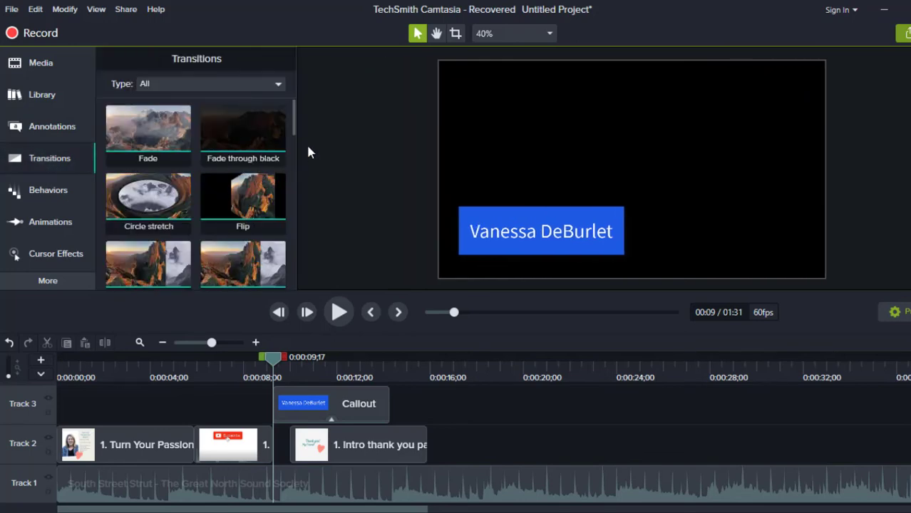
click(52, 193)
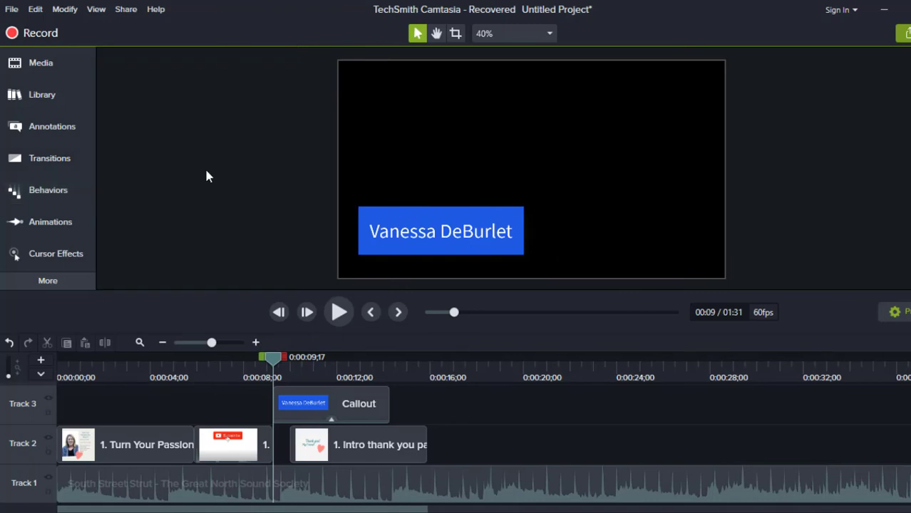
click(74, 188)
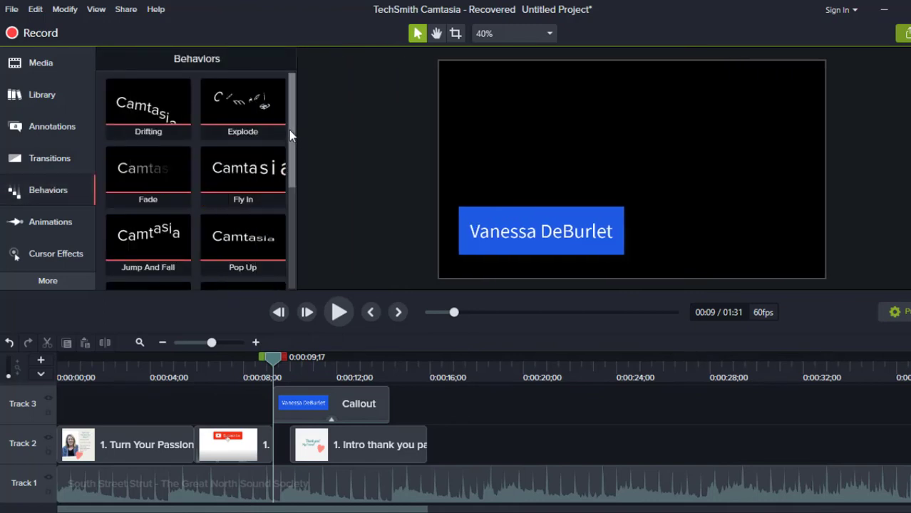
drag(289, 130, 289, 235)
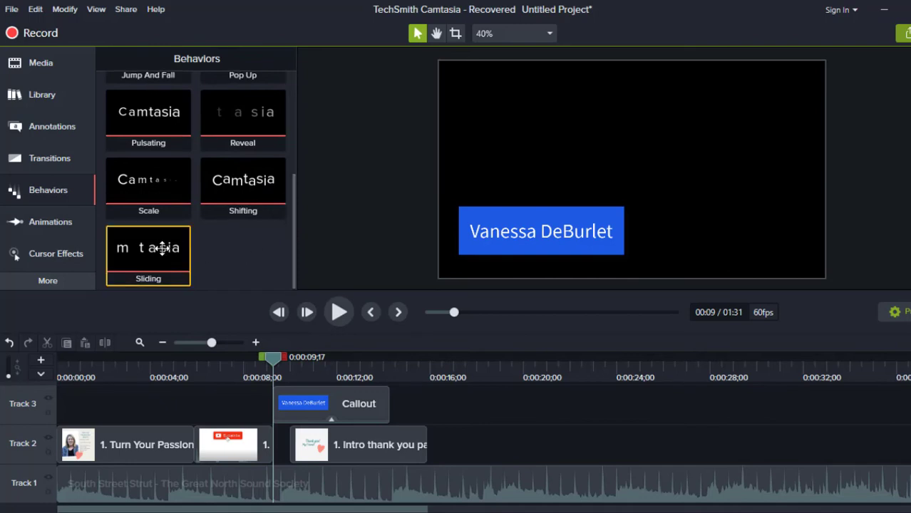
drag(290, 206, 295, 128)
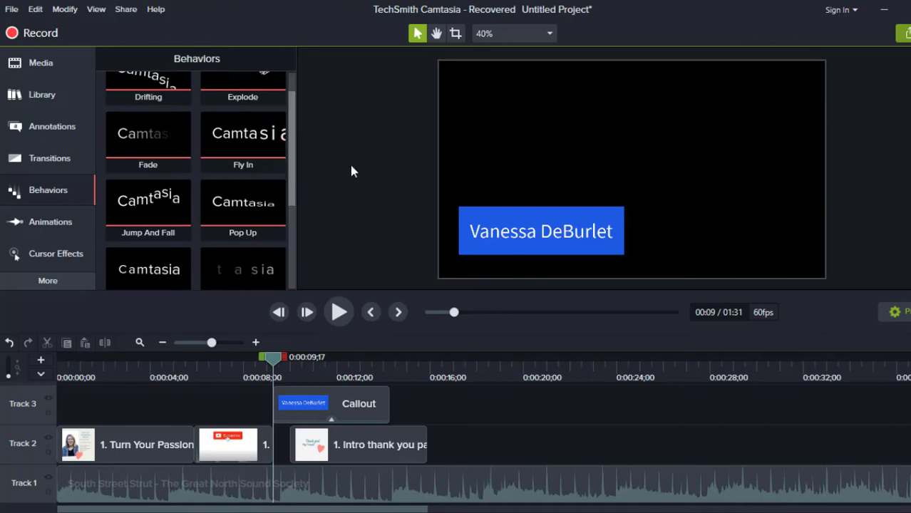
click(499, 219)
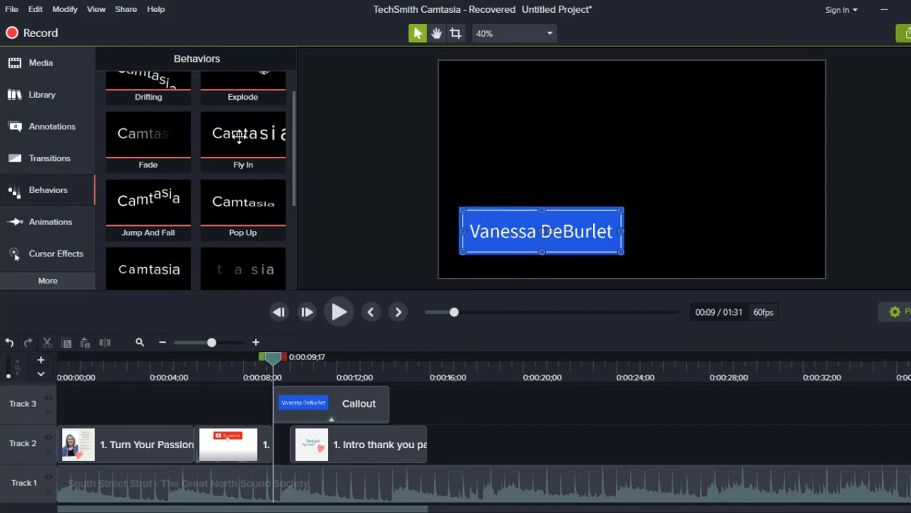
drag(240, 137, 511, 244)
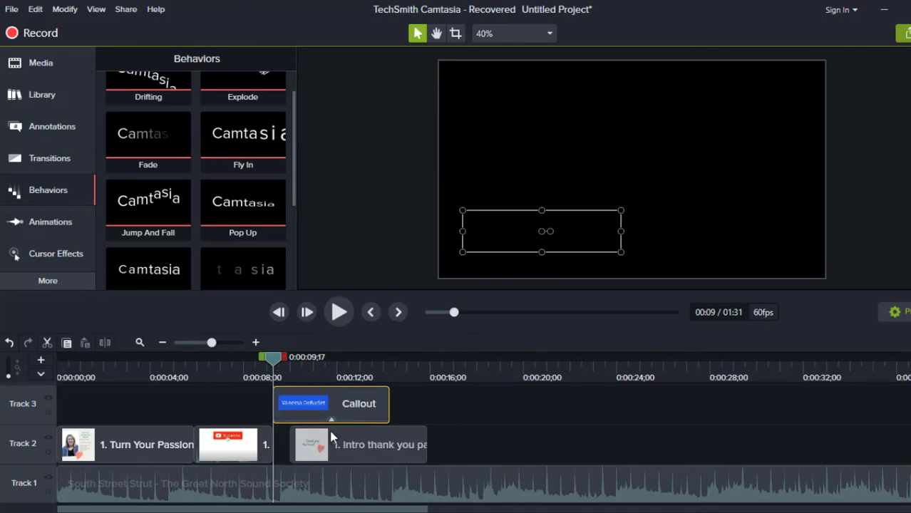
- Extend the callout clip to nearly 0:14 and check it over the thank-you image
drag(389, 405, 397, 404)
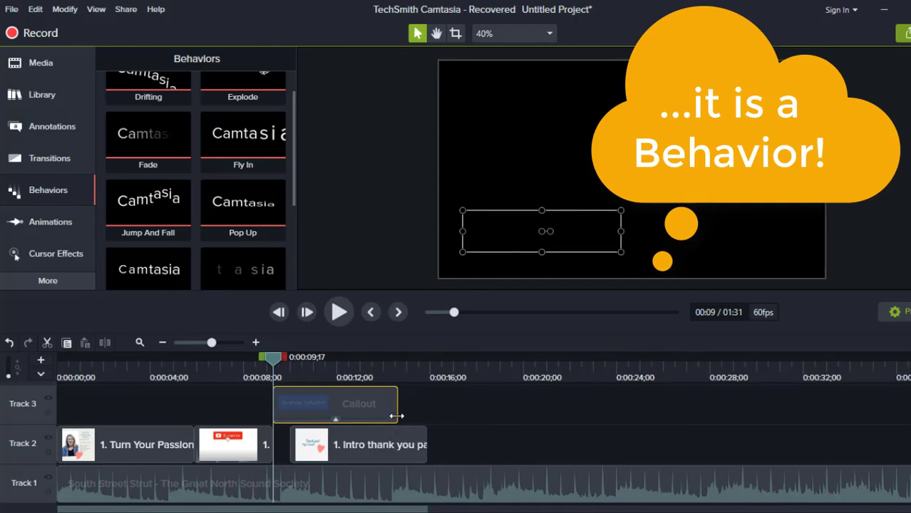
drag(273, 357, 408, 383)
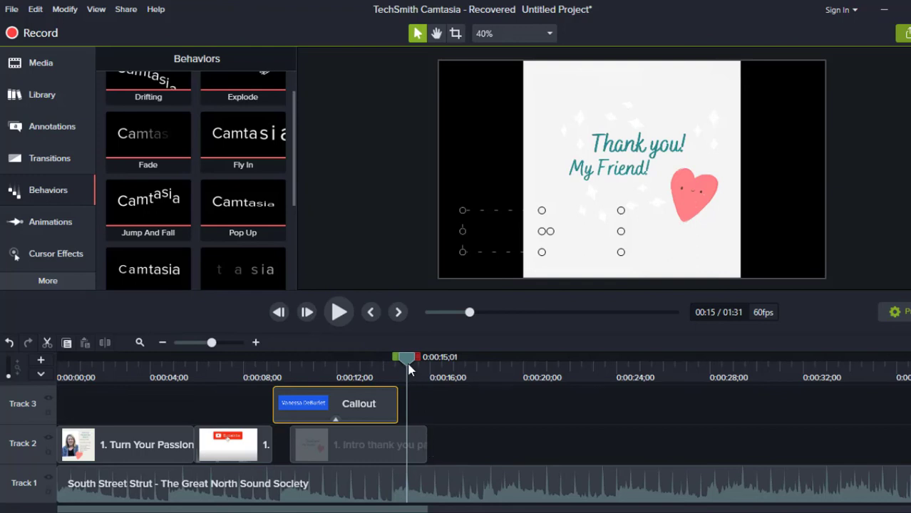
- Open the Media Bin and scroll down to the Intro Full 11.12.20 clip
drag(408, 366, 430, 376)
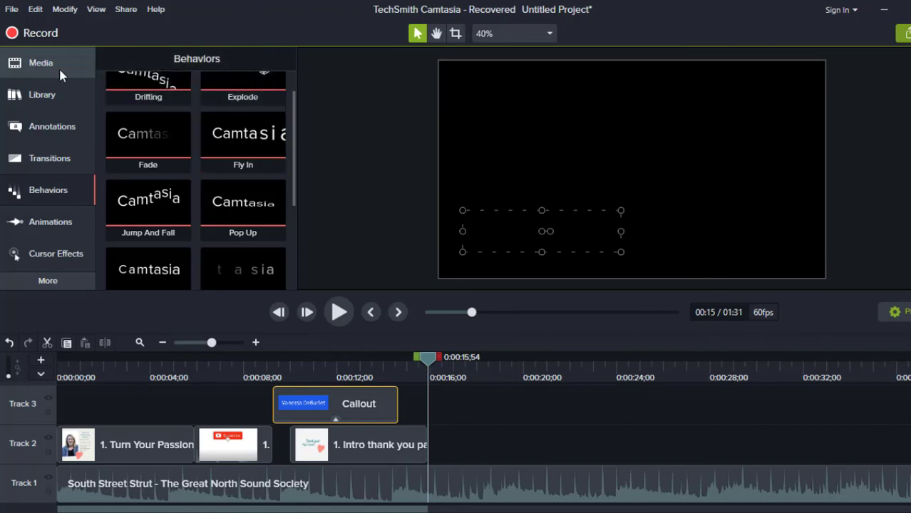
click(40, 72)
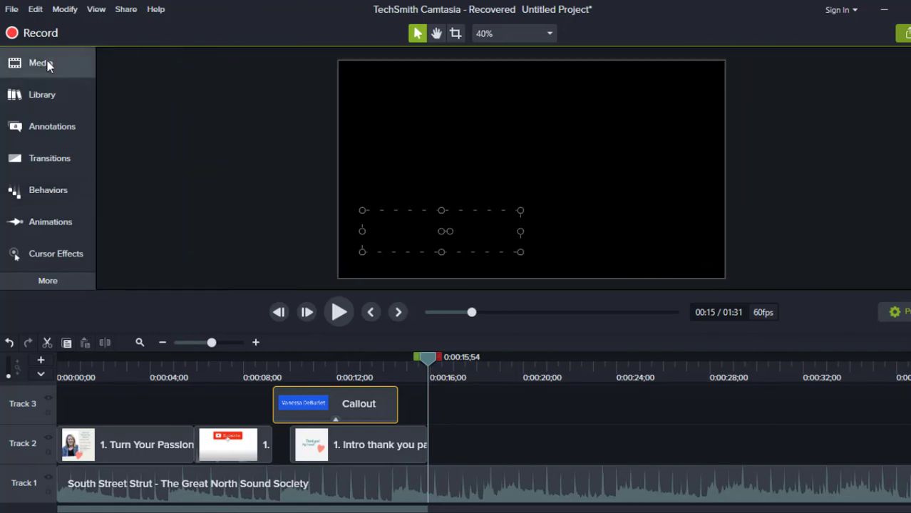
click(47, 62)
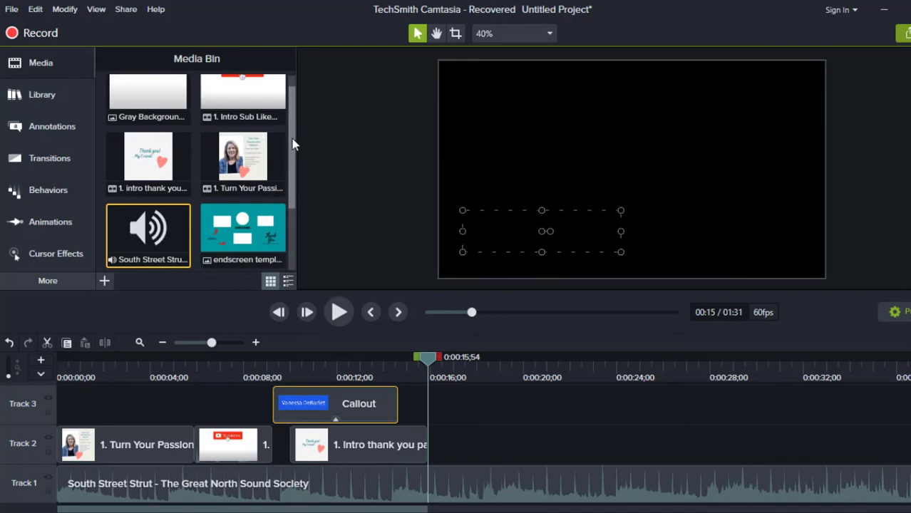
drag(295, 143, 297, 93)
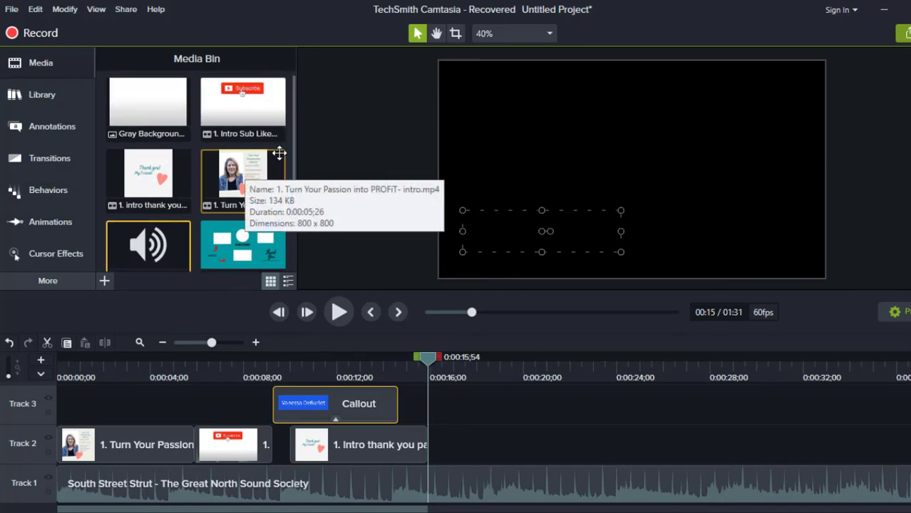
drag(298, 153, 288, 230)
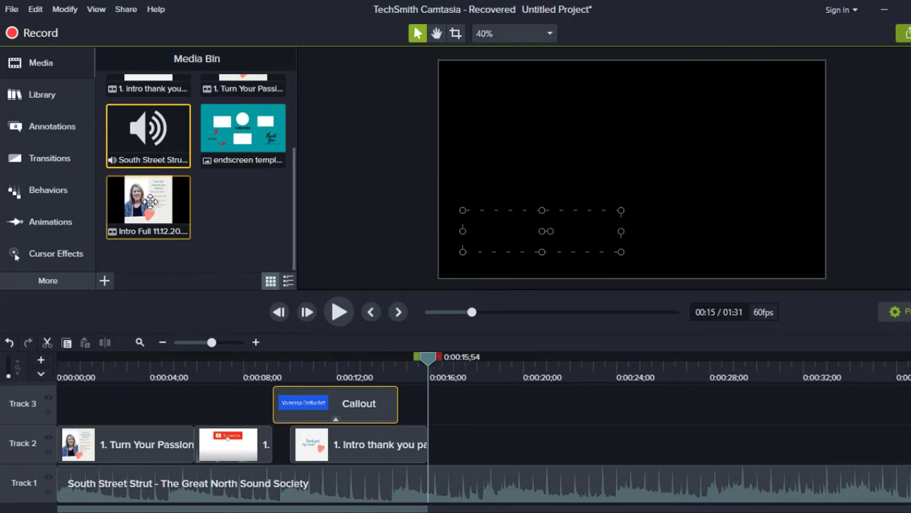
mouse_move(149, 200)
mouse_down()
mouse_move(163, 212)
mouse_move(150, 209)
mouse_up()
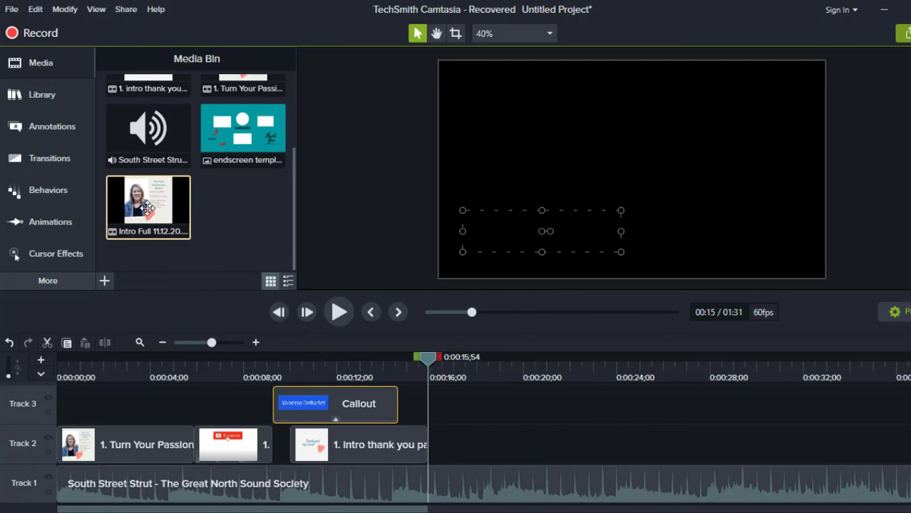
- Drag down the volume line of the Track 1 South Street Strut clip and replay to check
drag(430, 361, 60, 383)
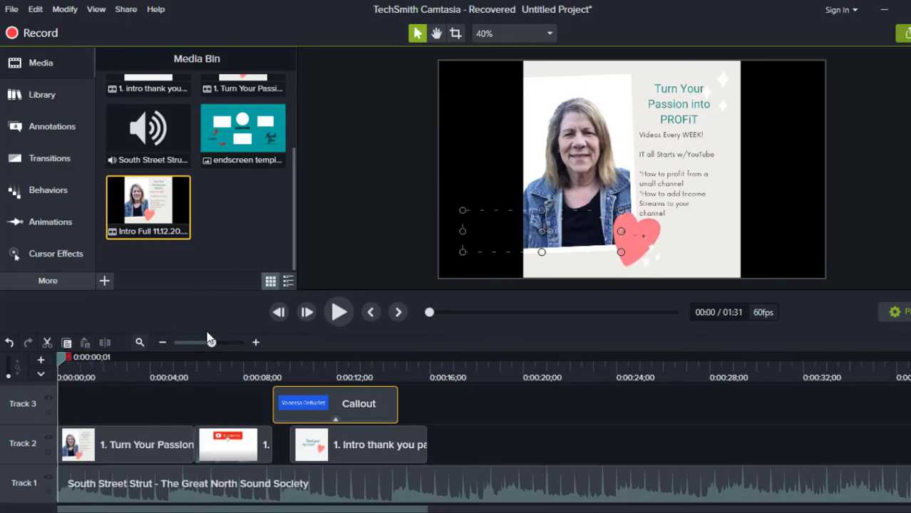
click(340, 313)
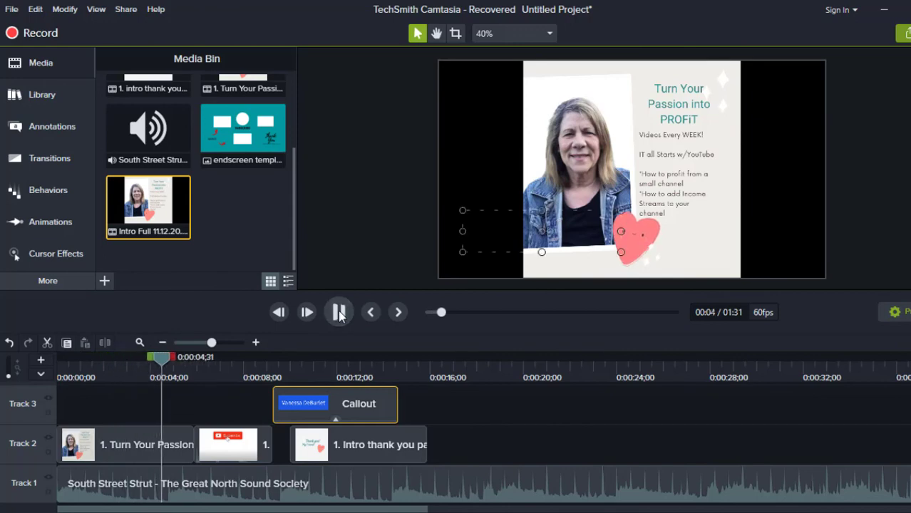
click(340, 313)
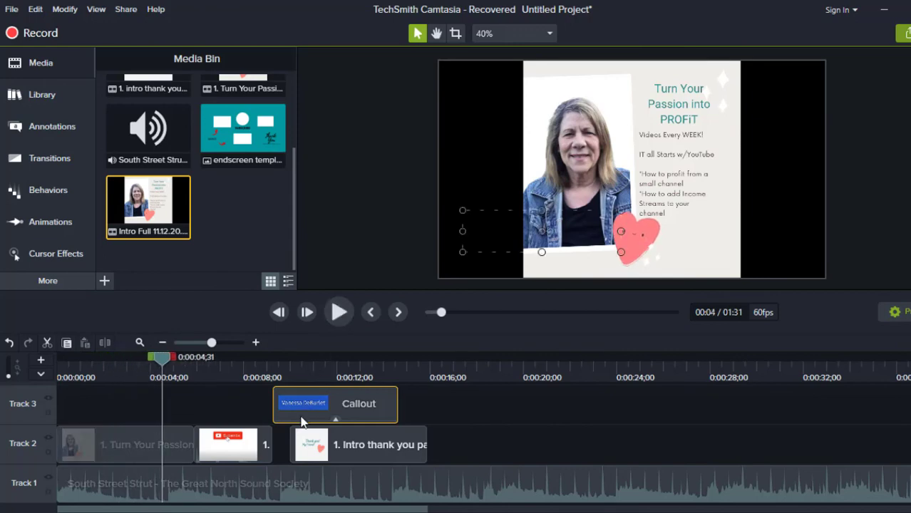
click(282, 499)
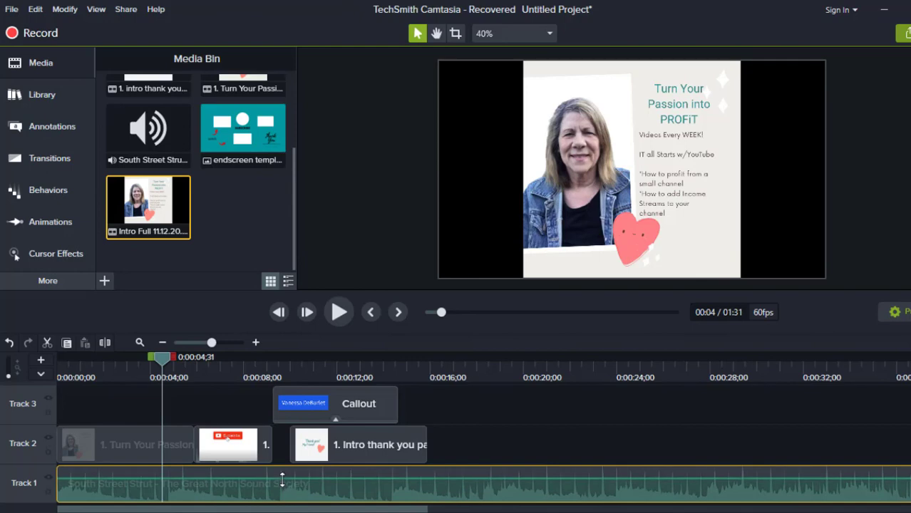
drag(282, 482, 285, 492)
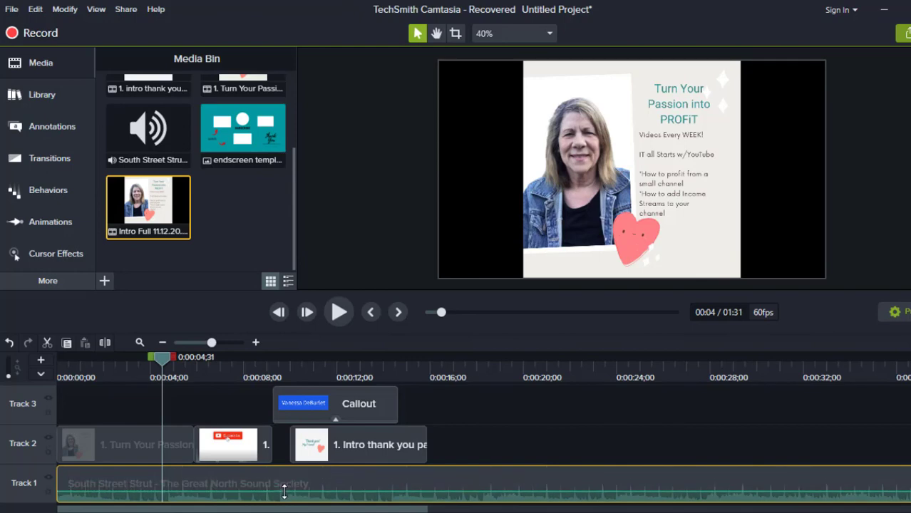
click(341, 313)
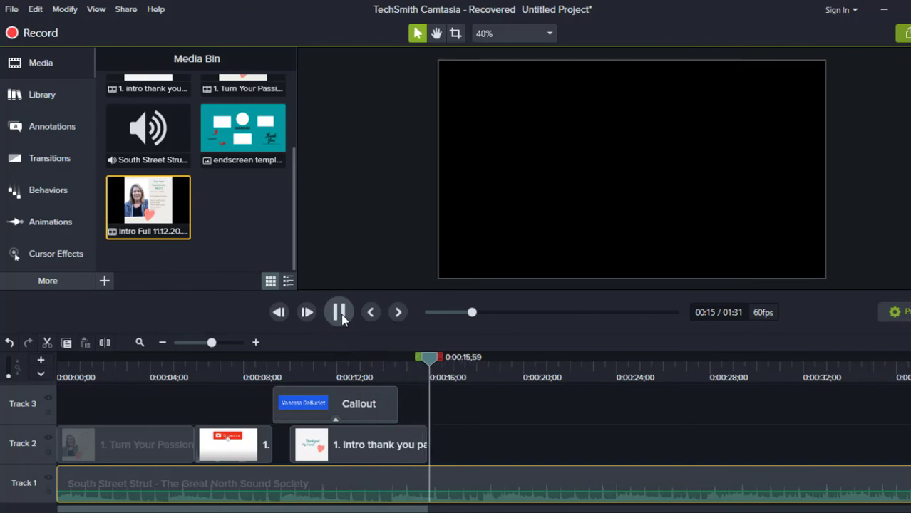
- Place the Intro Full 11.12.20 clip on Track 3 at about 0:17, right after the name callout
click(341, 312)
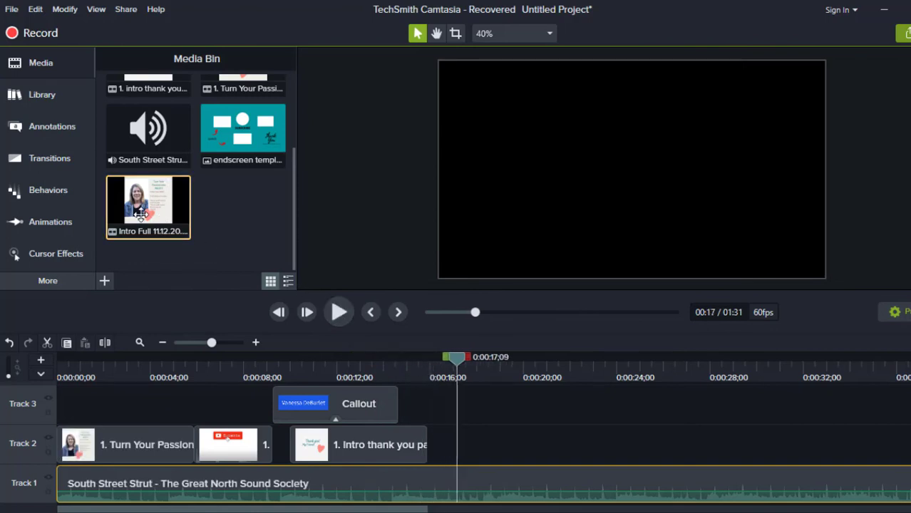
drag(141, 214, 643, 417)
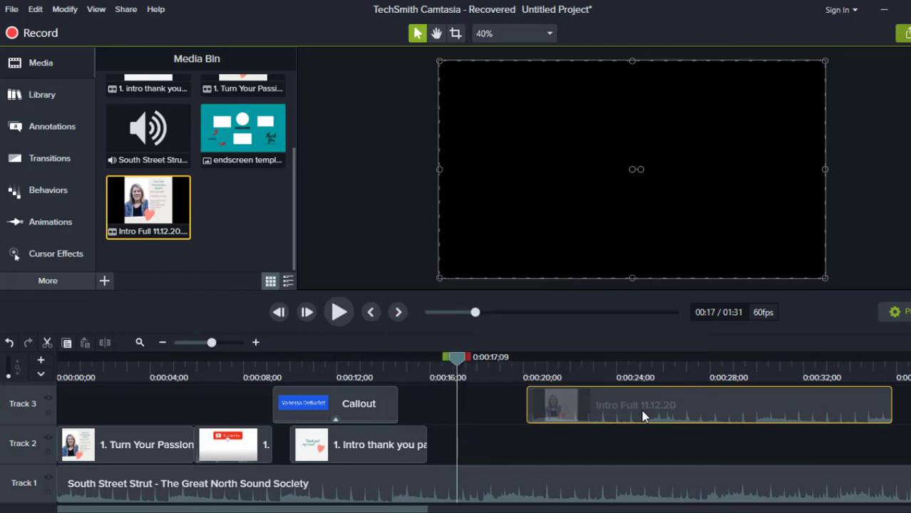
drag(642, 417, 578, 415)
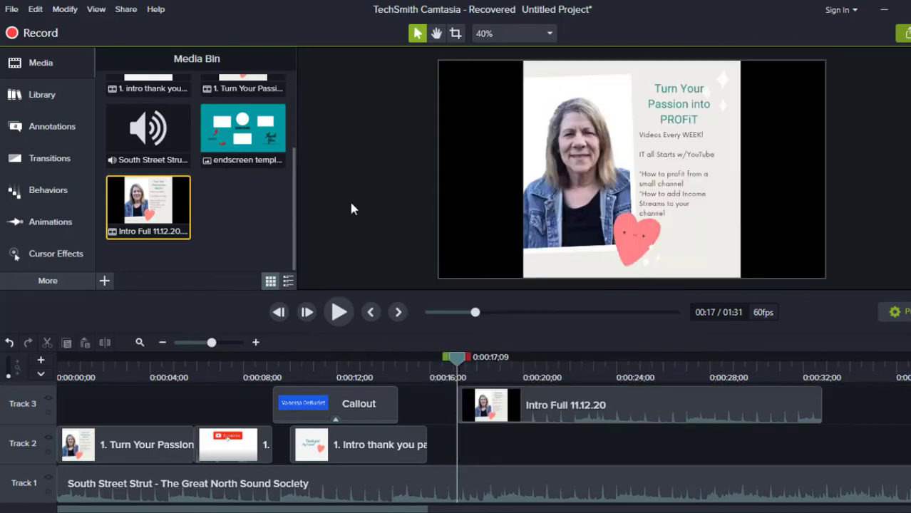